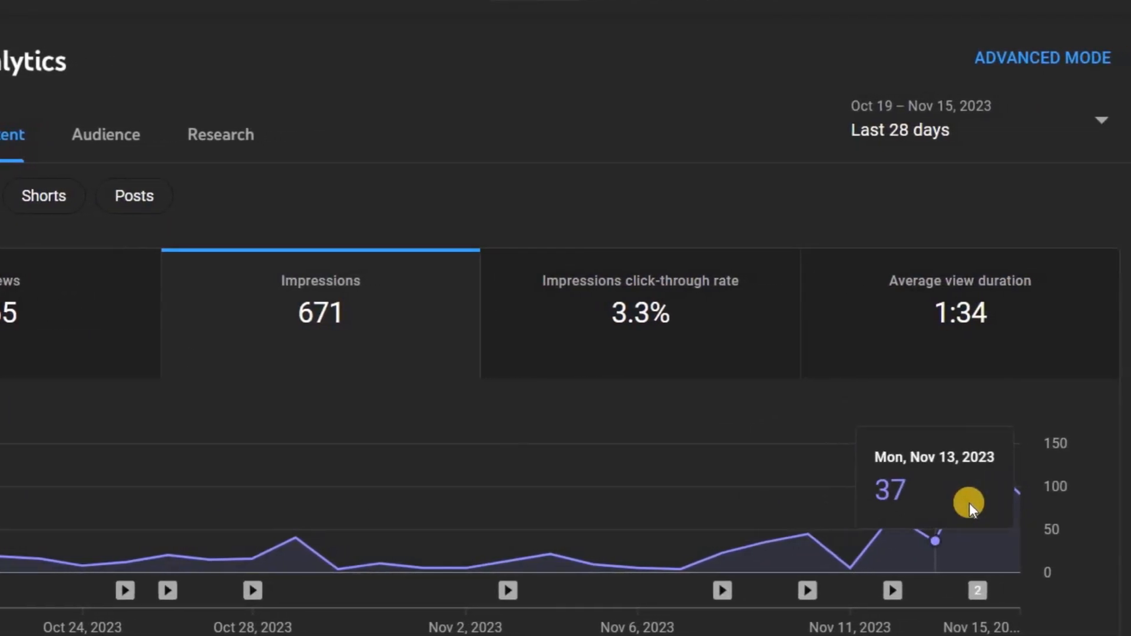
{"action": "left_click", "coordinate": [922, 374]}
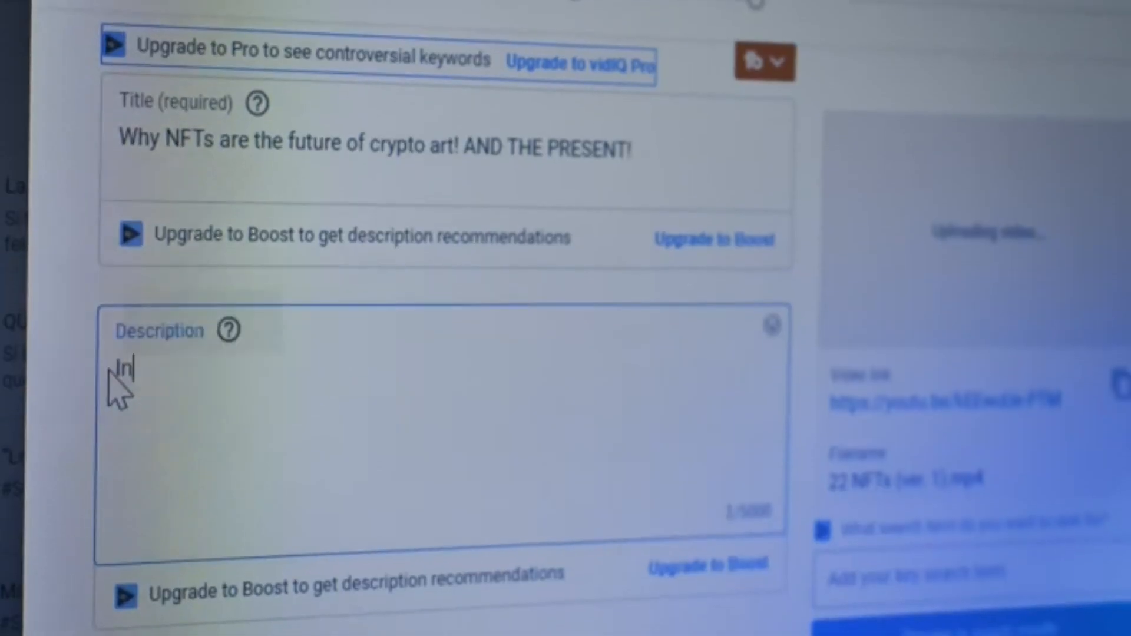
{"action": "type", "text": "this youtube video w"}
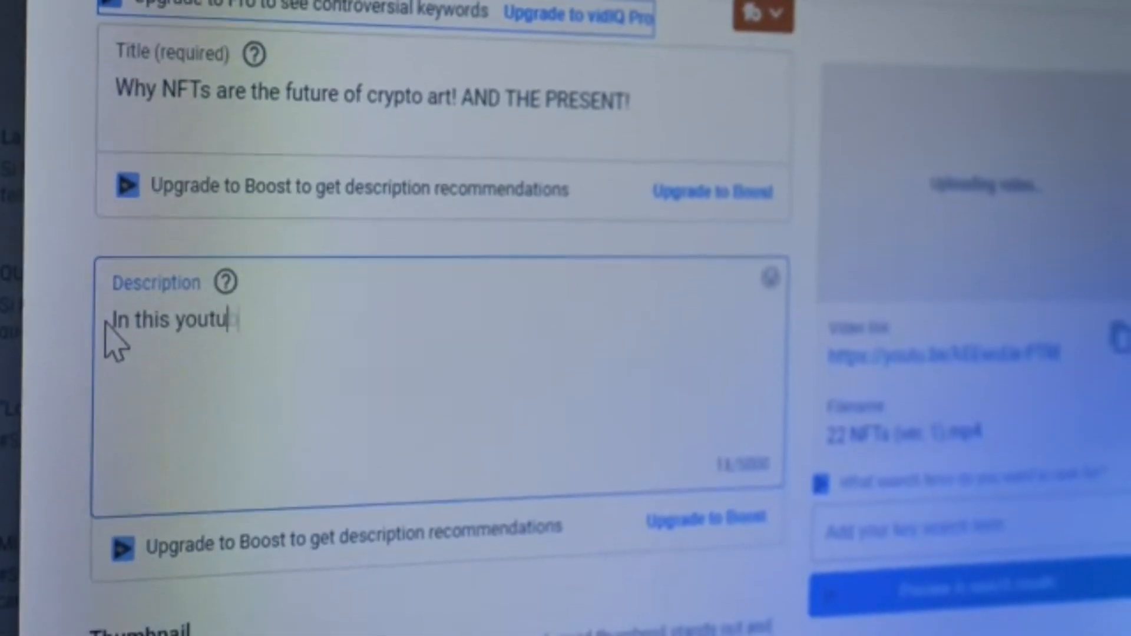
{"action": "type", "text": "e"}
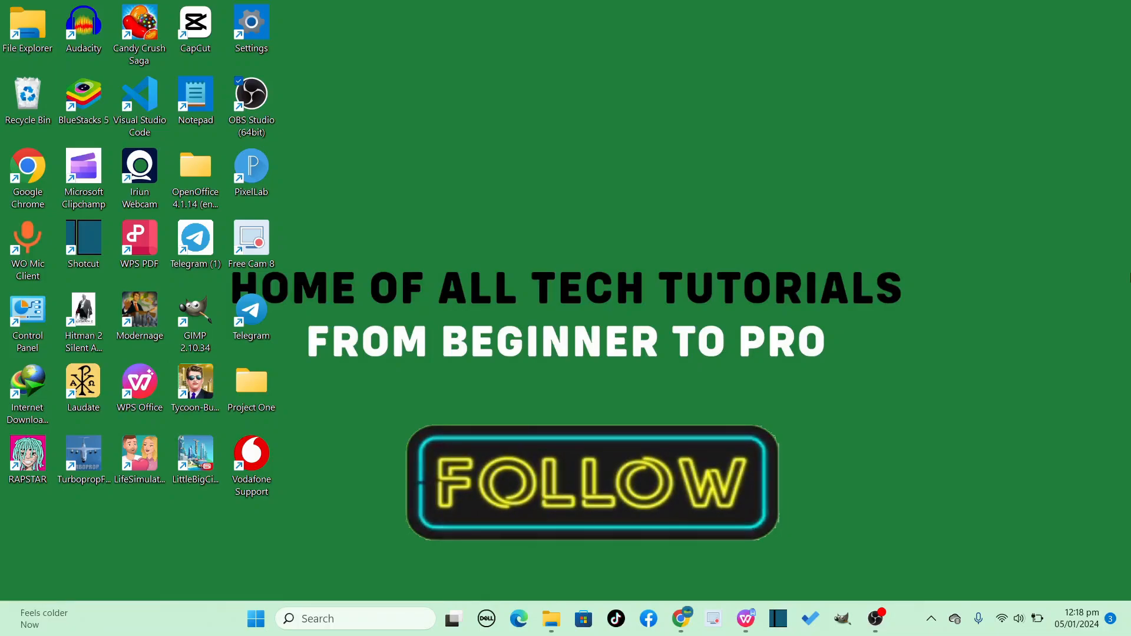
Switch to Chrome with the YouTube home page and open the channel's YouTube Studio in a new tab
{"action": "left_click", "coordinate": [681, 618]}
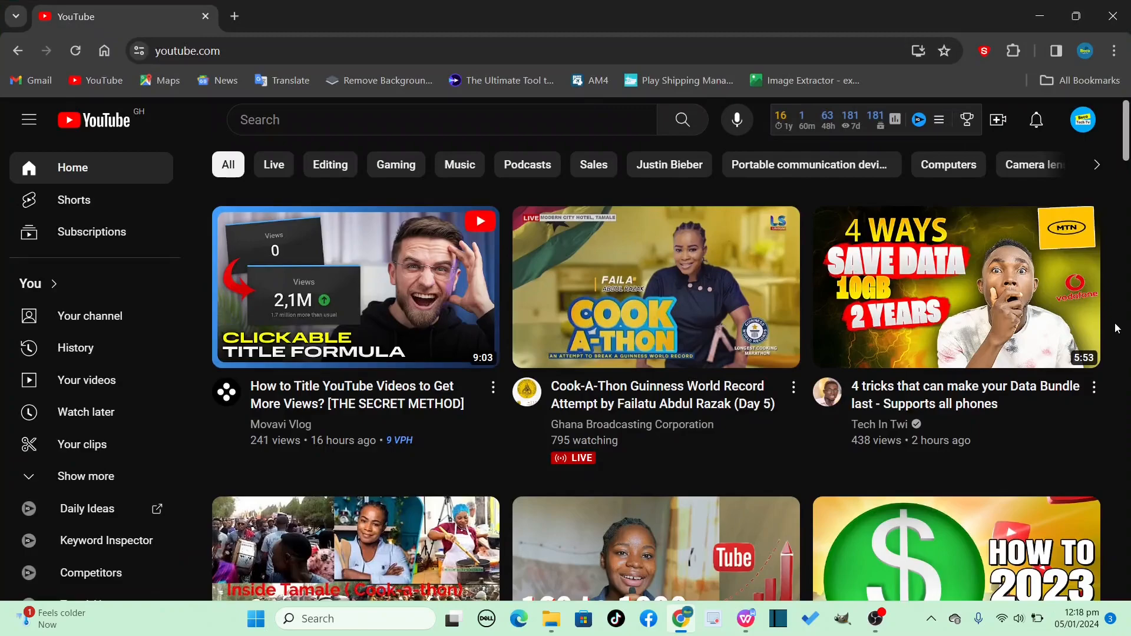
{"action": "left_click", "coordinate": [1127, 262]}
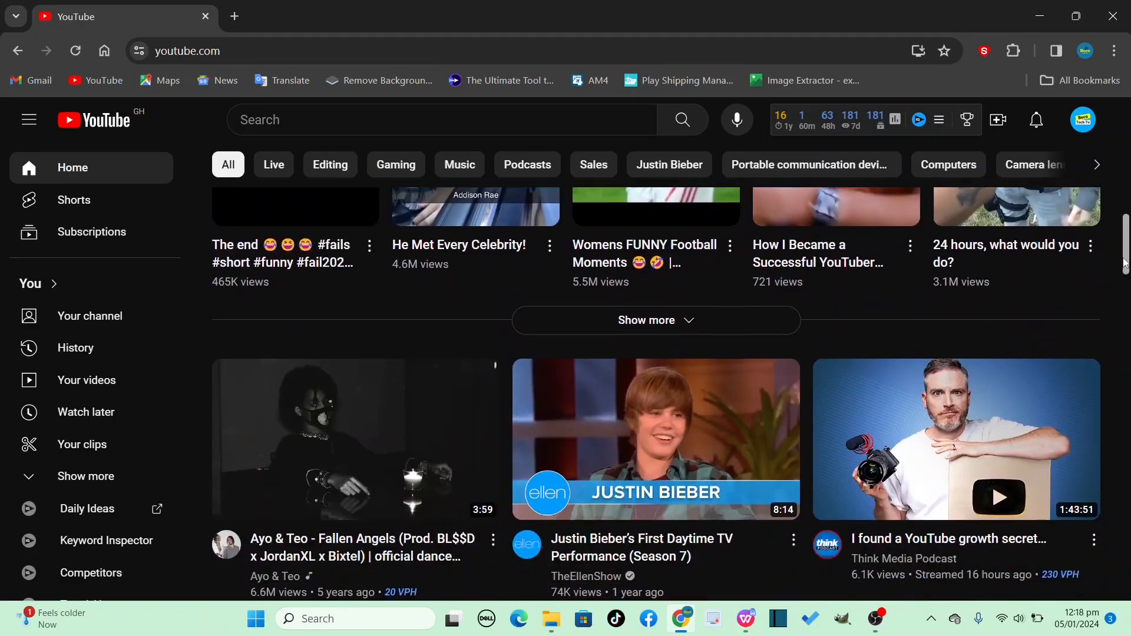
{"action": "left_click_drag", "start_coordinate": [1124, 261], "coordinate": [1097, 131]}
{"action": "left_click", "coordinate": [1086, 128]}
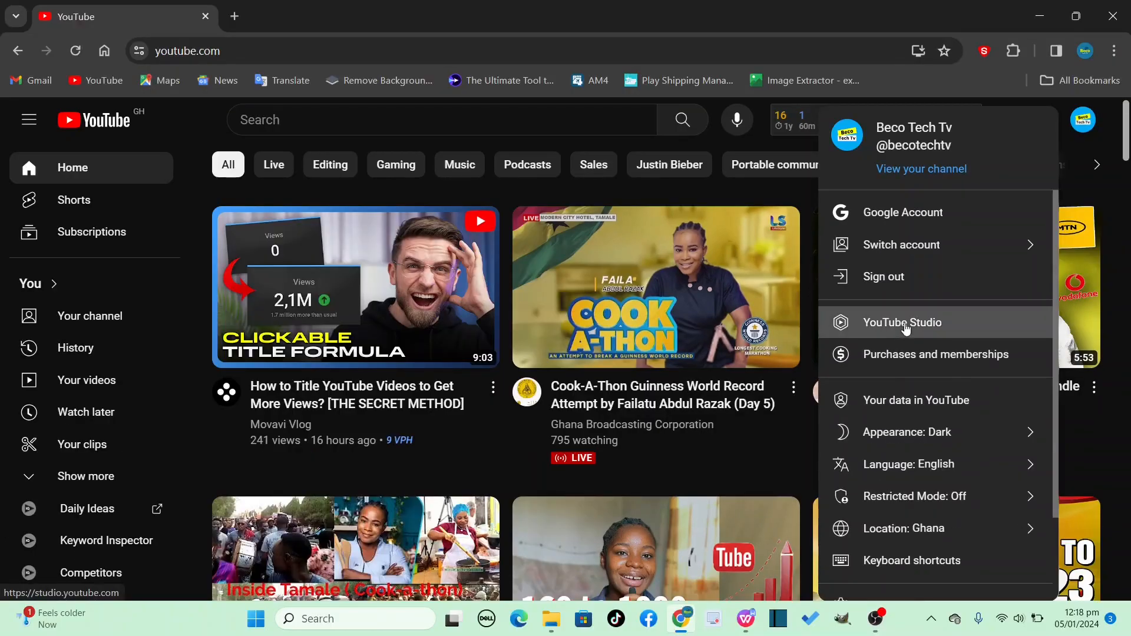
{"action": "right_click", "coordinate": [906, 334]}
{"action": "left_click", "coordinate": [929, 335]}
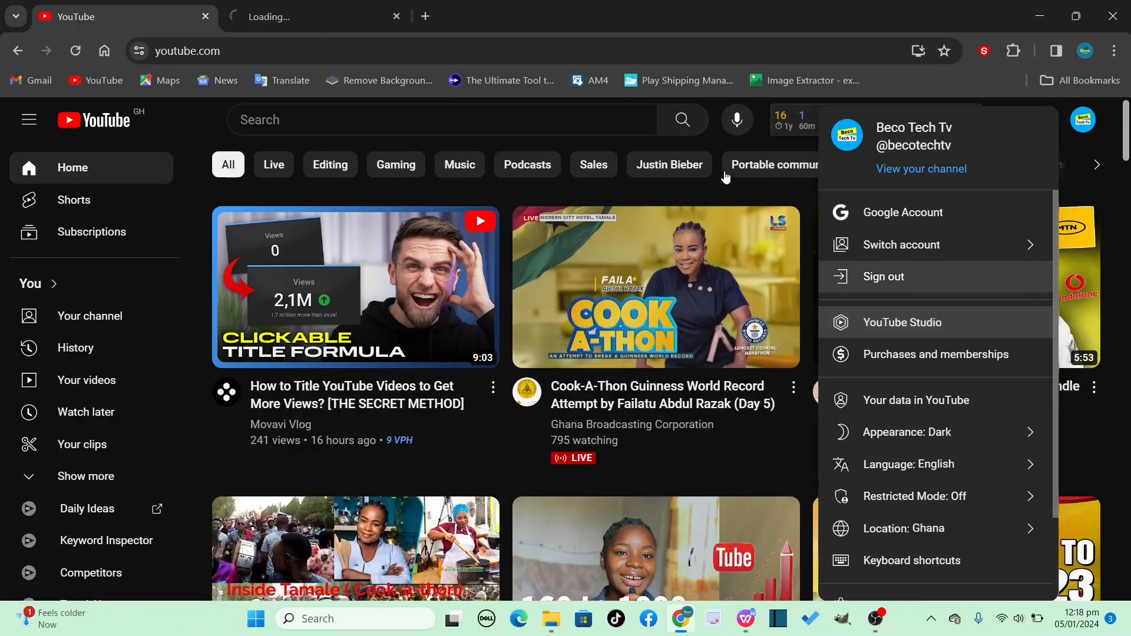
{"action": "left_click", "coordinate": [697, 143]}
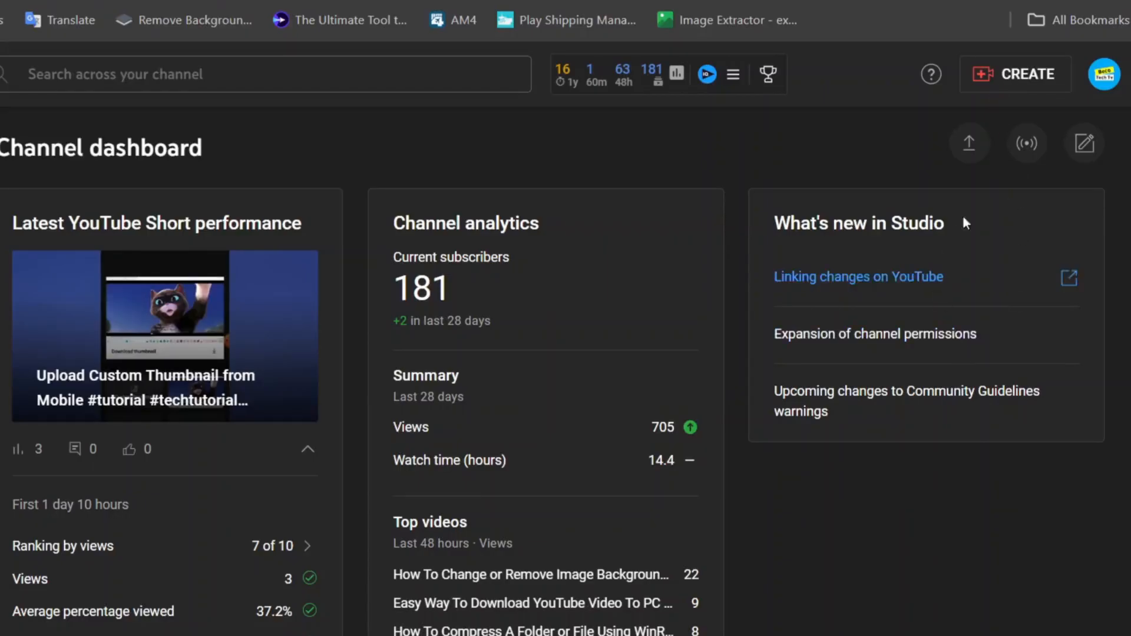
Start a video upload with the file "How To Delete Your YouTube Channel on PC" from the "How To Delete Your YouTube Channel" folder
{"action": "left_click", "coordinate": [969, 152]}
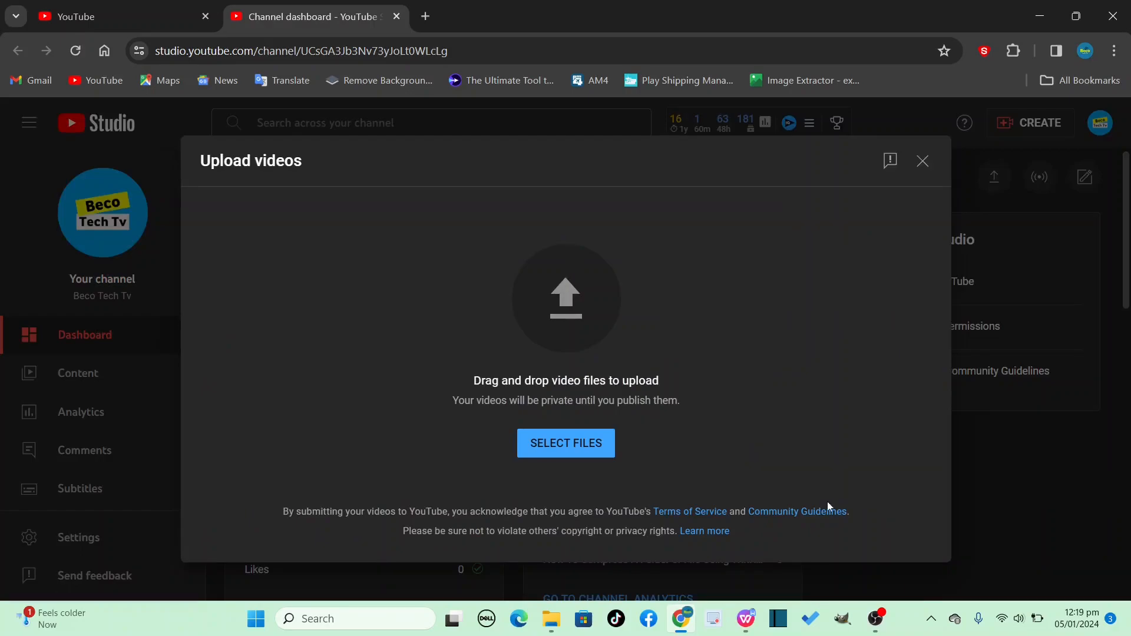
{"action": "mouse_move", "coordinate": [554, 617]}
{"action": "left_click", "coordinate": [551, 545]}
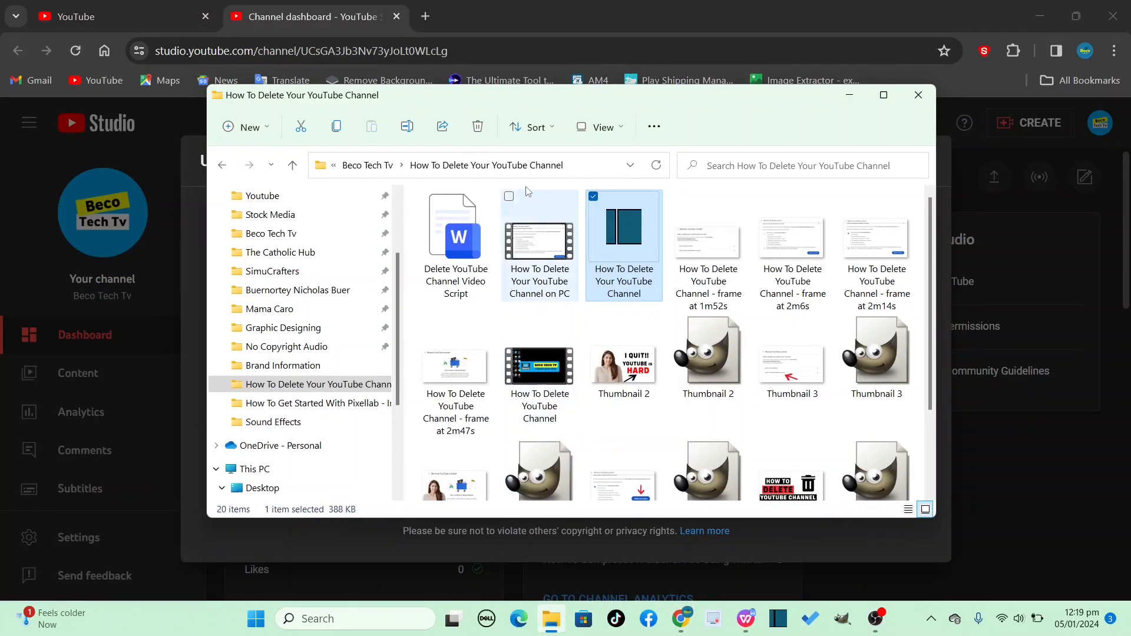
{"action": "left_click_drag", "start_coordinate": [511, 107], "coordinate": [655, 107]}
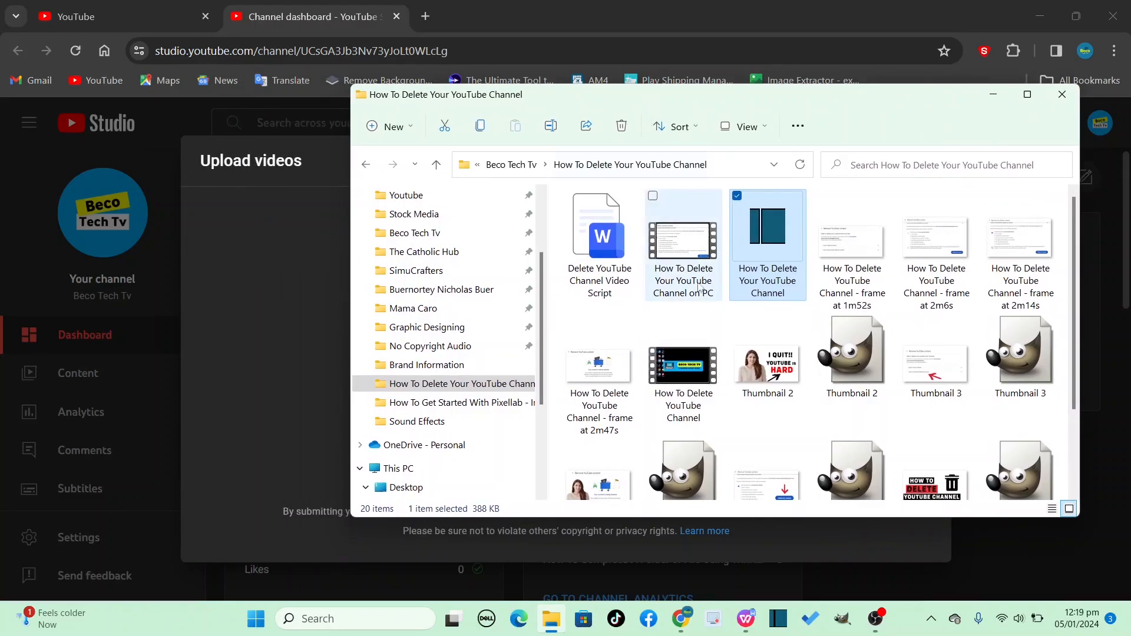
{"action": "left_click_drag", "start_coordinate": [695, 256], "coordinate": [330, 396]}
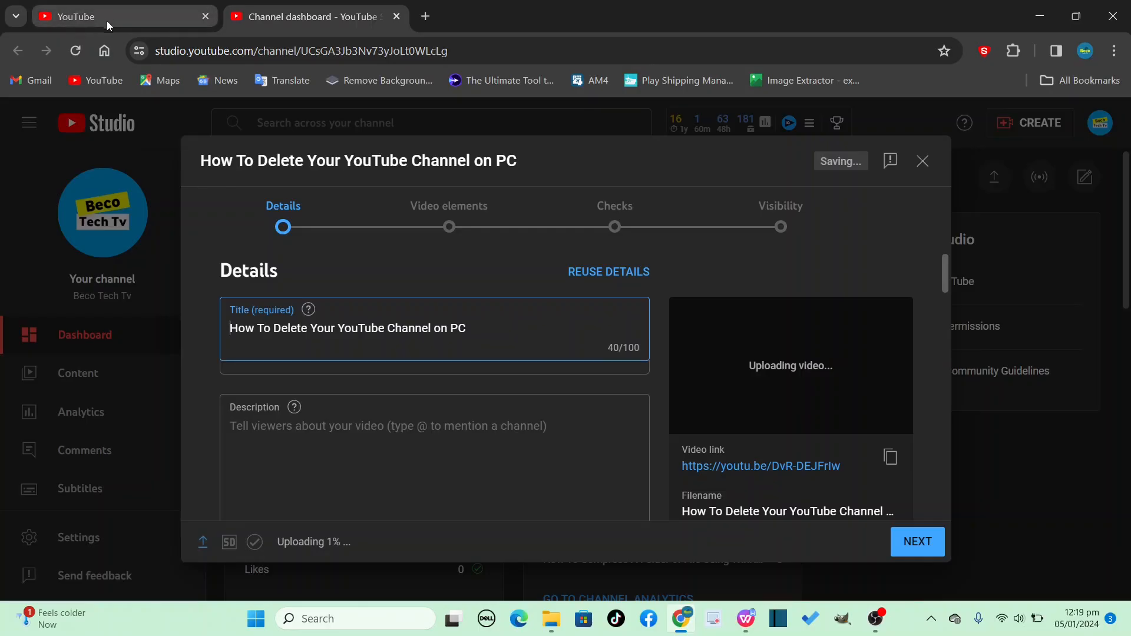
Return to the YouTube home page and search for "how to delete youtube channel on pc"
{"action": "left_click", "coordinate": [93, 27]}
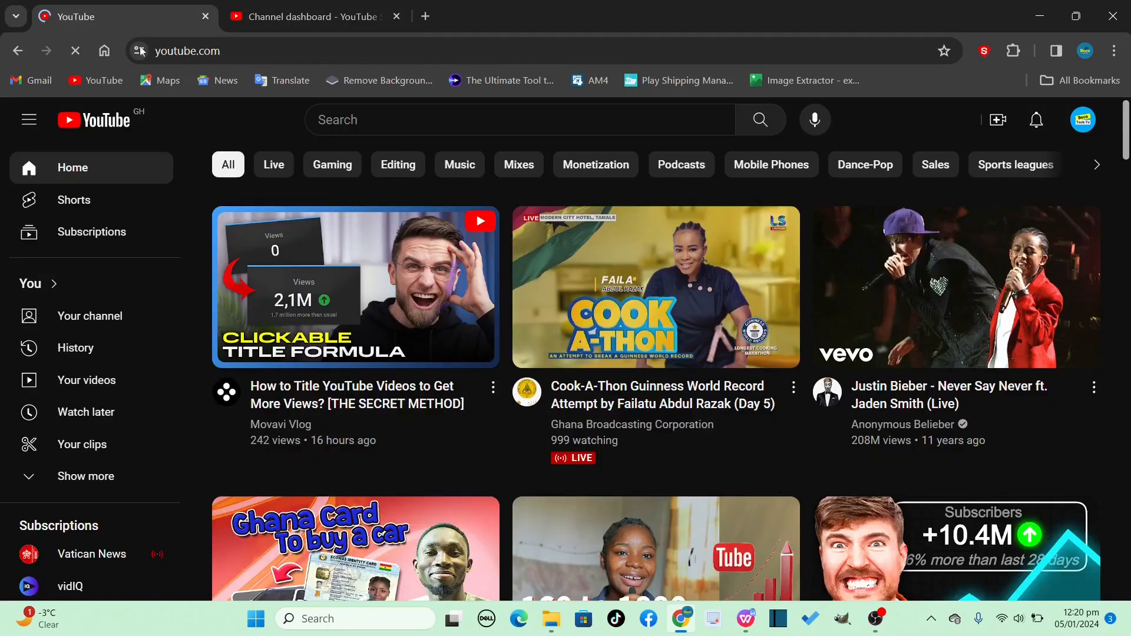
{"action": "left_click", "coordinate": [380, 122]}
{"action": "type", "text": "how to delete youtube channel on mobi"}
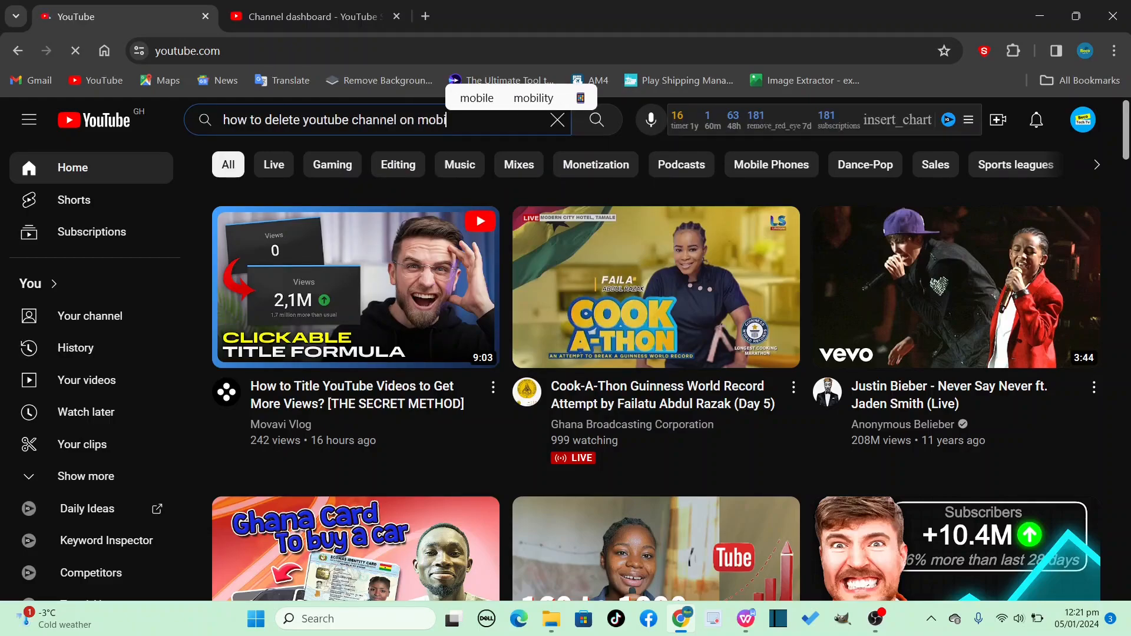
{"action": "key", "text": "BackSpace"}
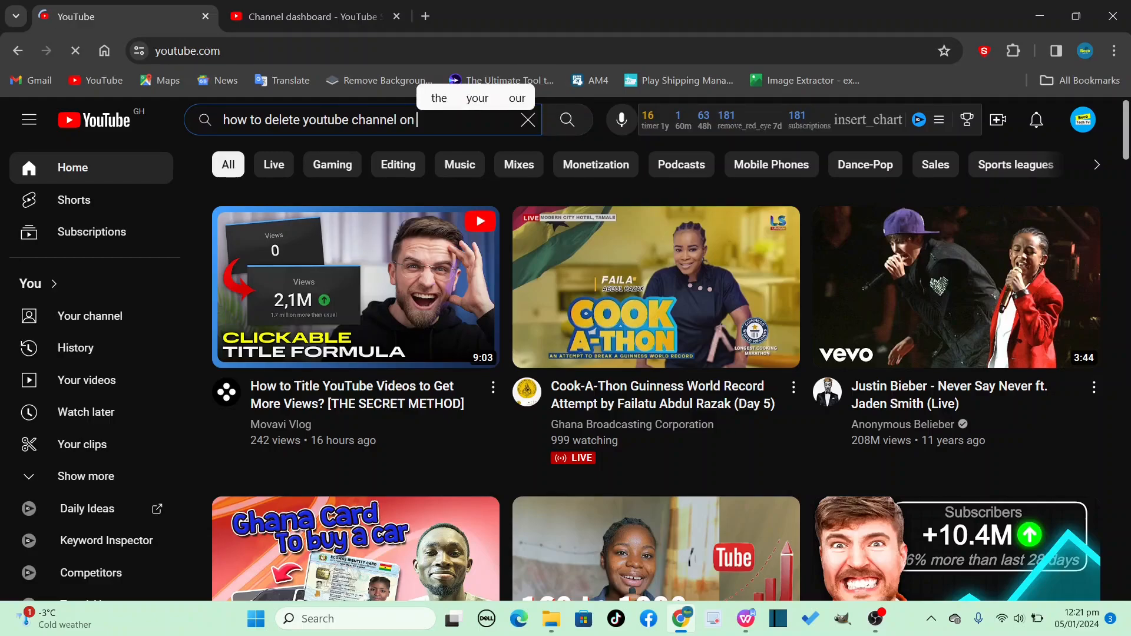
{"action": "type", "text": "pc"}
{"action": "key", "text": "Return"}
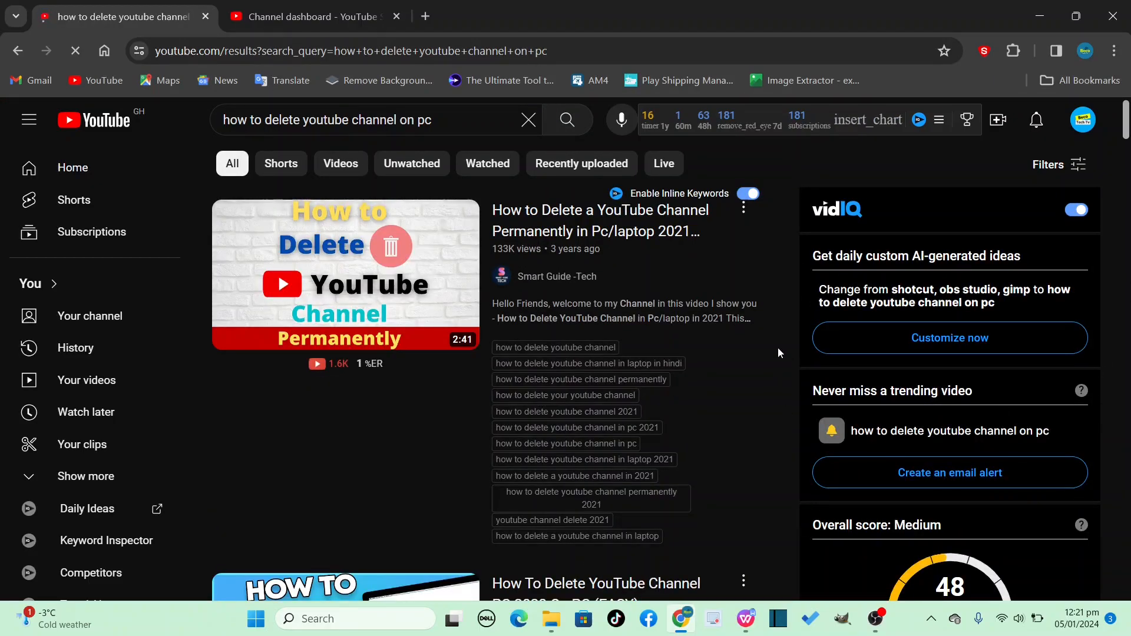
Examine the competing videos in the search results and the vidIQ keyword tags listed under each one
{"action": "scroll", "coordinate": [794, 329], "scroll_direction": "down", "scroll_amount": 4}
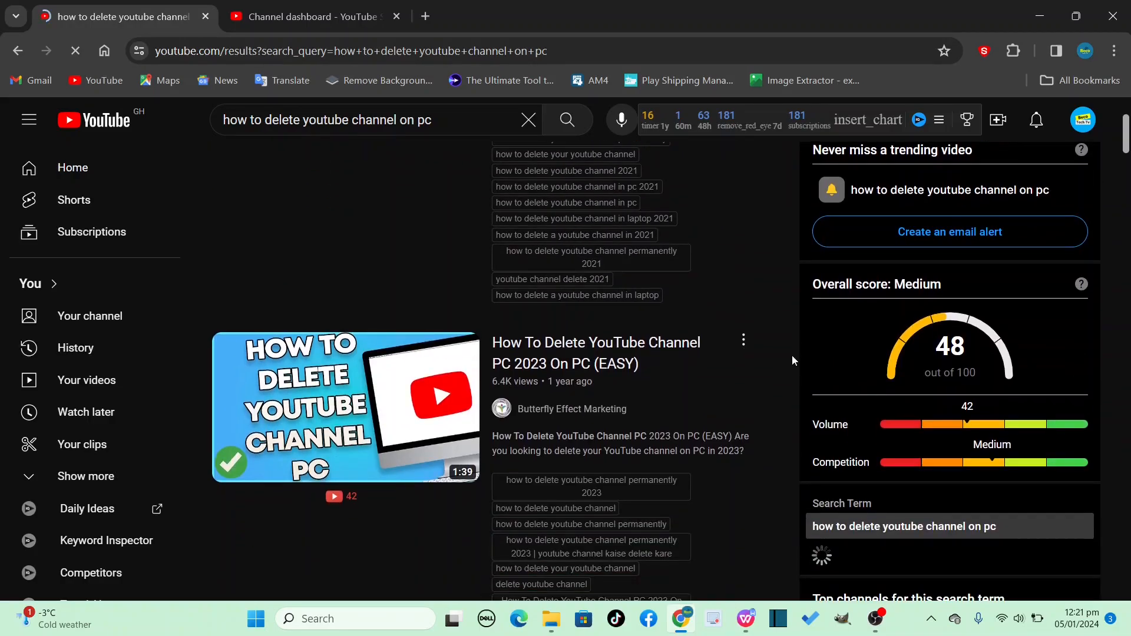
{"action": "scroll", "coordinate": [789, 381], "scroll_direction": "down", "scroll_amount": 5}
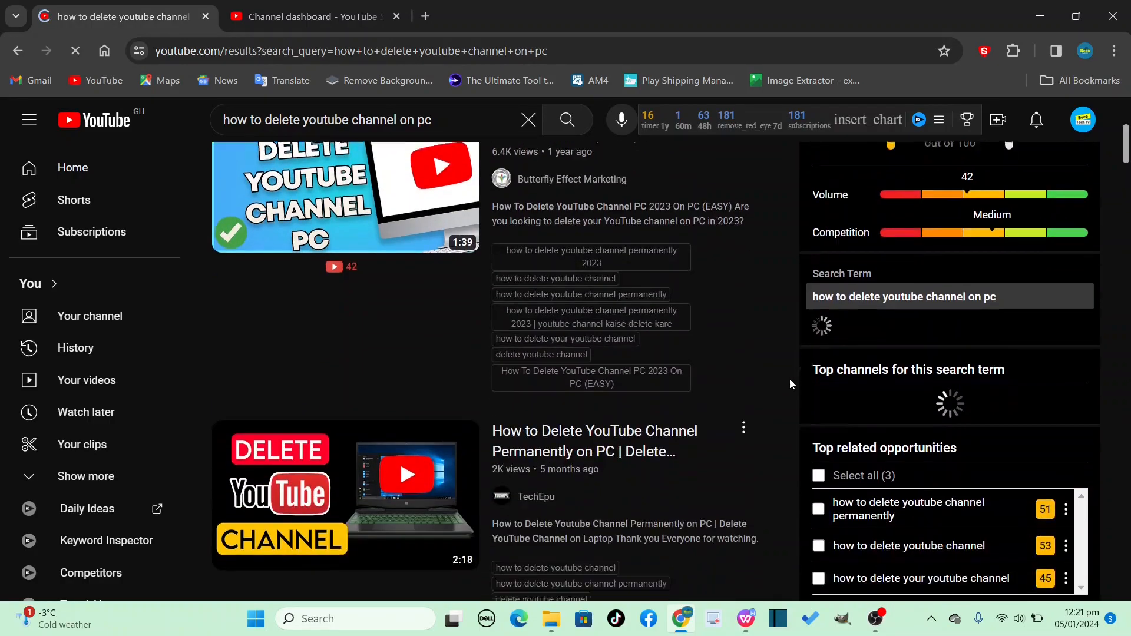
{"action": "scroll", "coordinate": [789, 384], "scroll_direction": "down", "scroll_amount": 5}
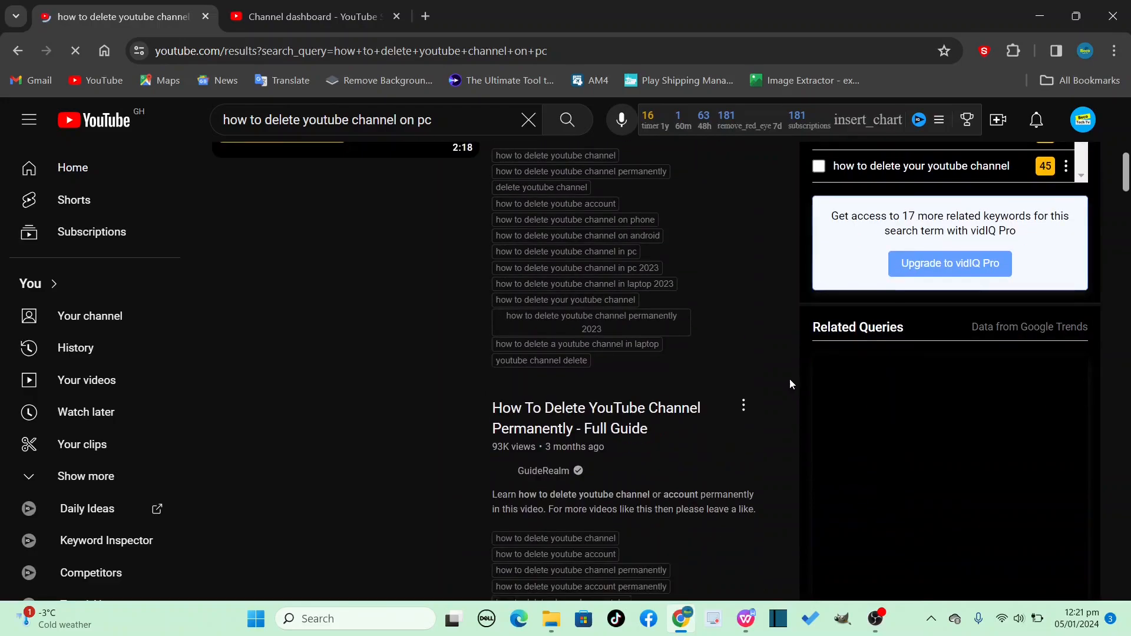
{"action": "scroll", "coordinate": [789, 384], "scroll_direction": "up", "scroll_amount": 5}
{"action": "scroll", "coordinate": [789, 383], "scroll_direction": "up", "scroll_amount": 10}
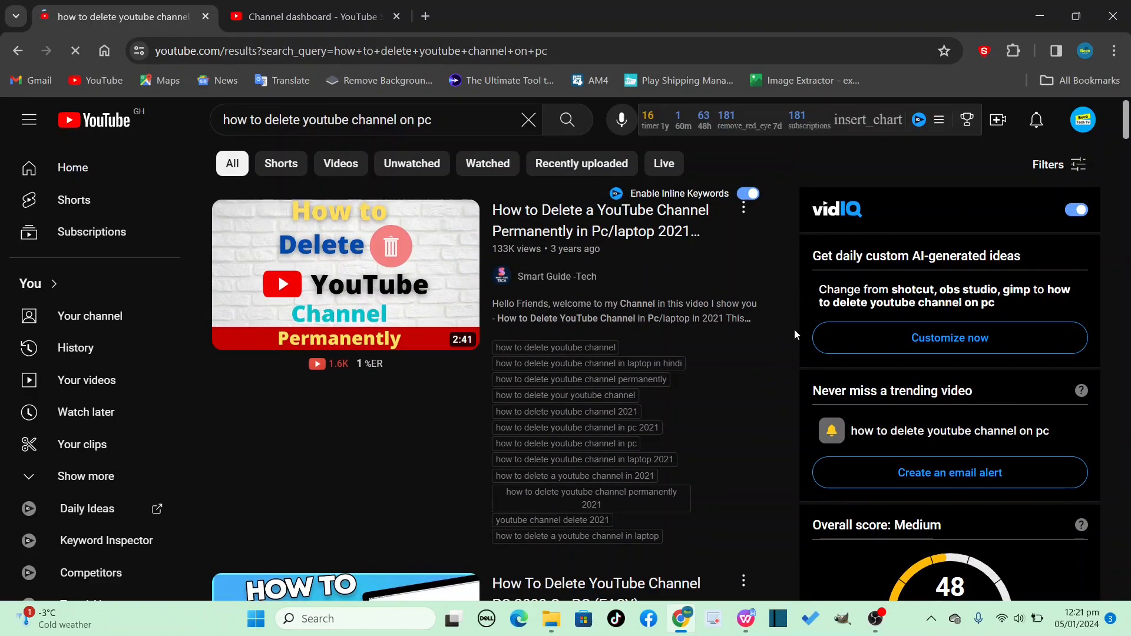
{"action": "scroll", "coordinate": [794, 329], "scroll_direction": "down", "scroll_amount": 4}
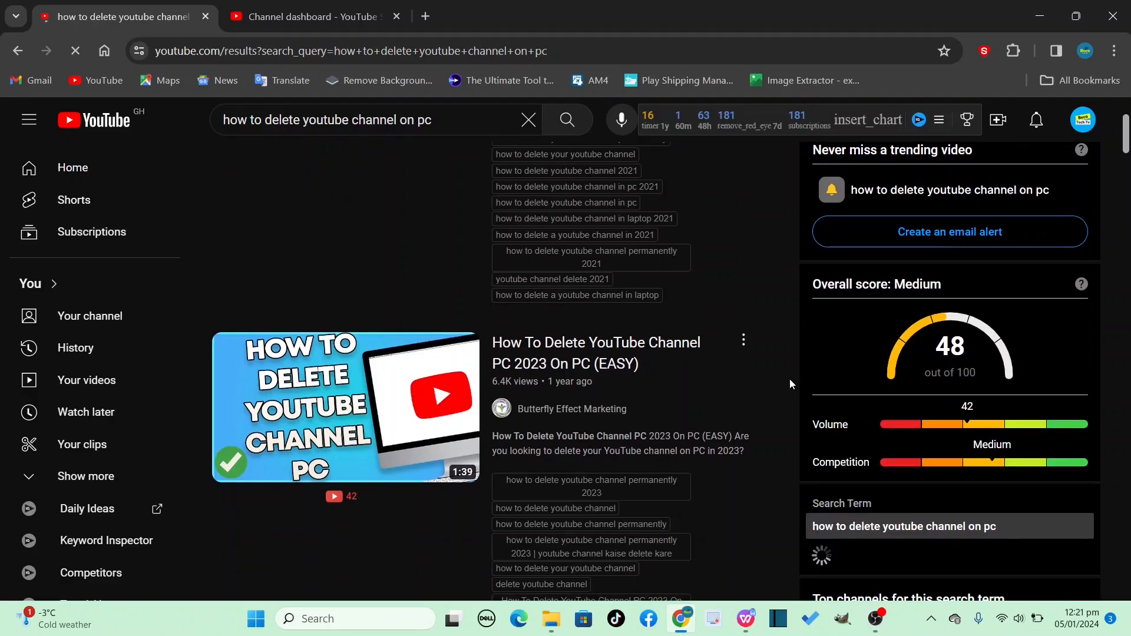
{"action": "scroll", "coordinate": [790, 383], "scroll_direction": "down", "scroll_amount": 5}
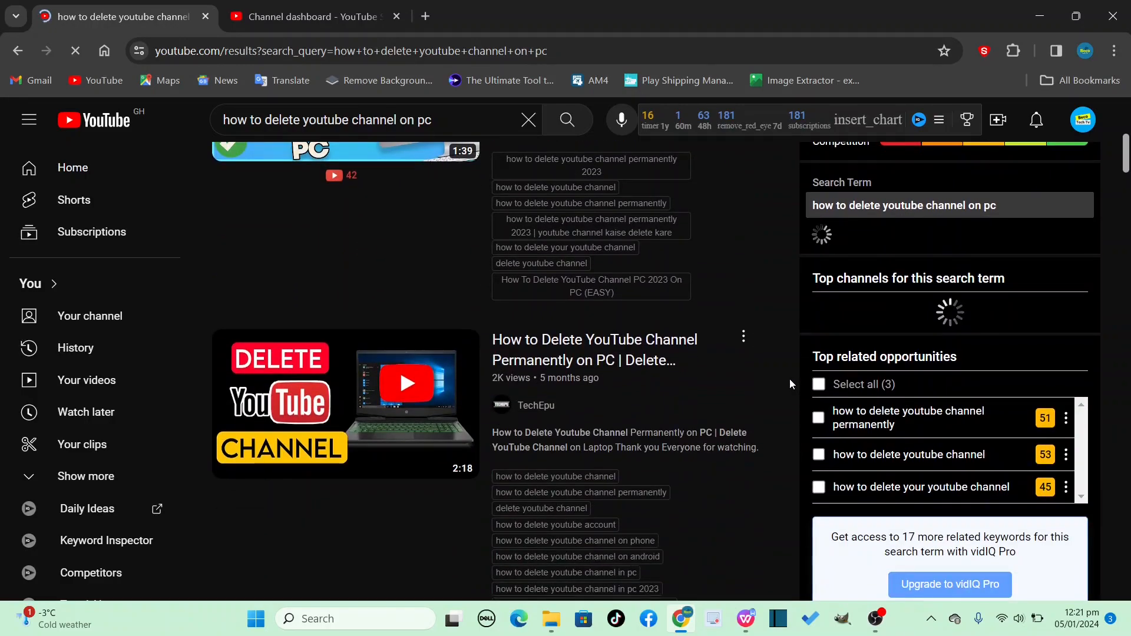
{"action": "scroll", "coordinate": [789, 379], "scroll_direction": "down", "scroll_amount": 4}
{"action": "scroll", "coordinate": [789, 380], "scroll_direction": "up", "scroll_amount": 6}
{"action": "scroll", "coordinate": [789, 380], "scroll_direction": "up", "scroll_amount": 6}
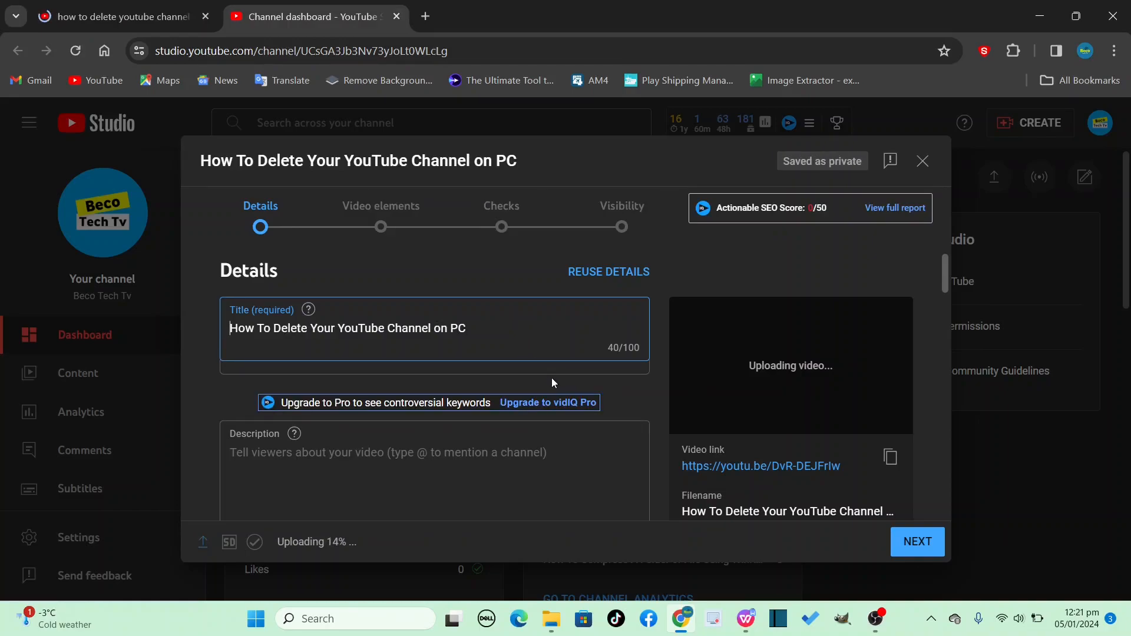
Paste the tags copied from the first search result into the tags of the video being uploaded in YouTube Studio
{"action": "scroll", "coordinate": [592, 412], "scroll_direction": "down", "scroll_amount": 5}
{"action": "scroll", "coordinate": [592, 418], "scroll_direction": "down", "scroll_amount": 15}
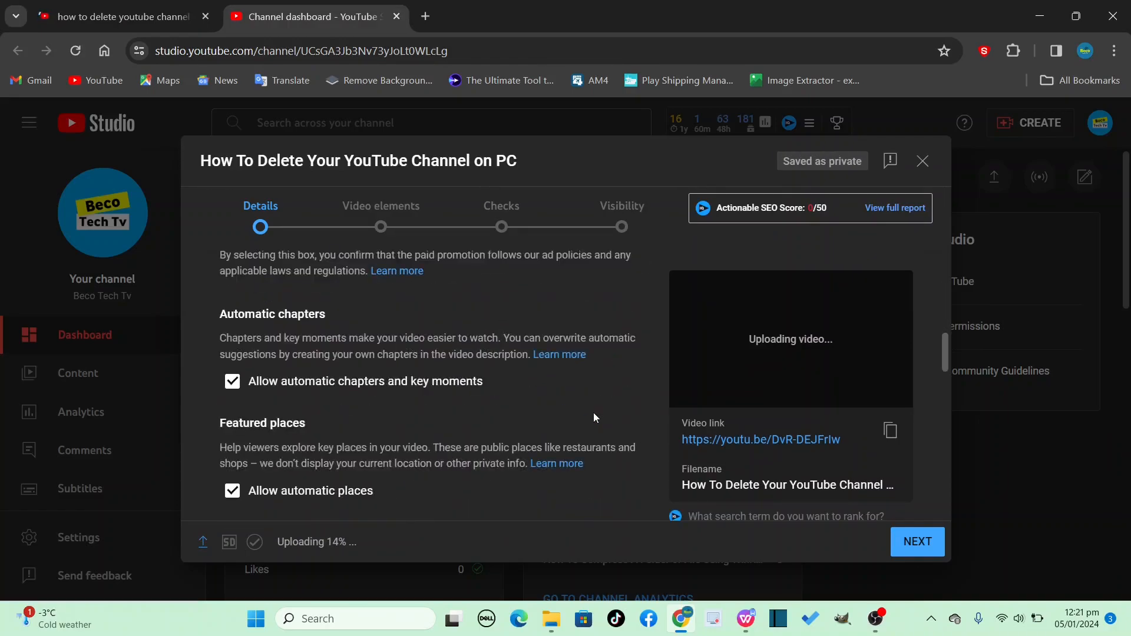
{"action": "scroll", "coordinate": [592, 417], "scroll_direction": "up", "scroll_amount": 1}
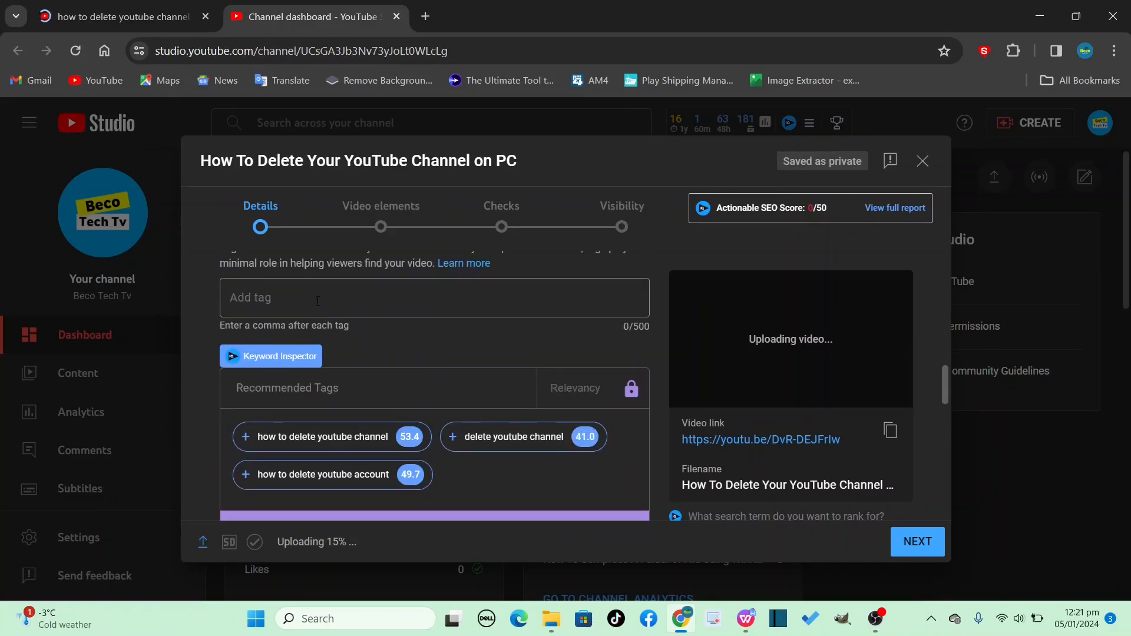
{"action": "key", "text": "ctrl+v"}
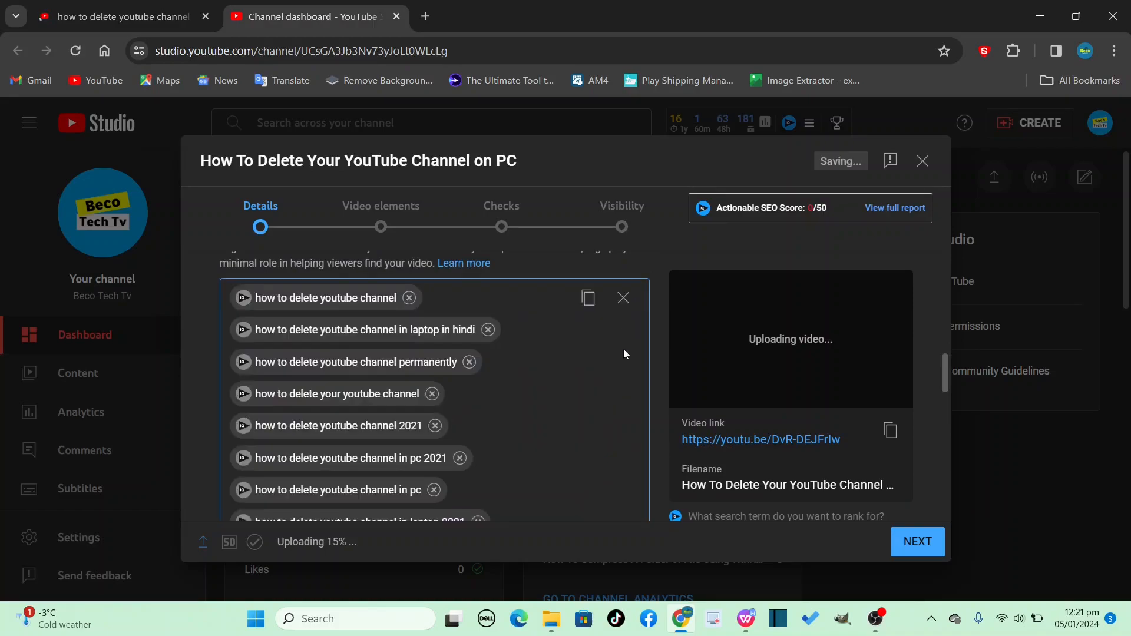
Add the vidIQ recommended tags "delete youtube channel" and "how to delete youtube account" to the video and review the tag list
{"action": "scroll", "coordinate": [628, 352], "scroll_direction": "down", "scroll_amount": 5}
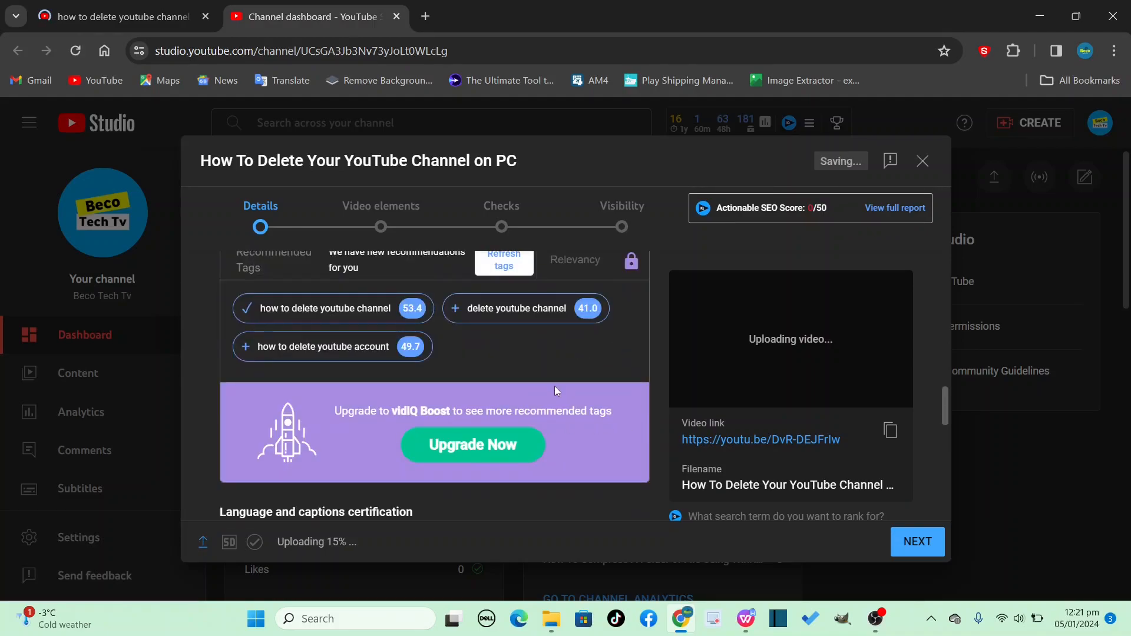
{"action": "scroll", "coordinate": [555, 390], "scroll_direction": "up", "scroll_amount": 1}
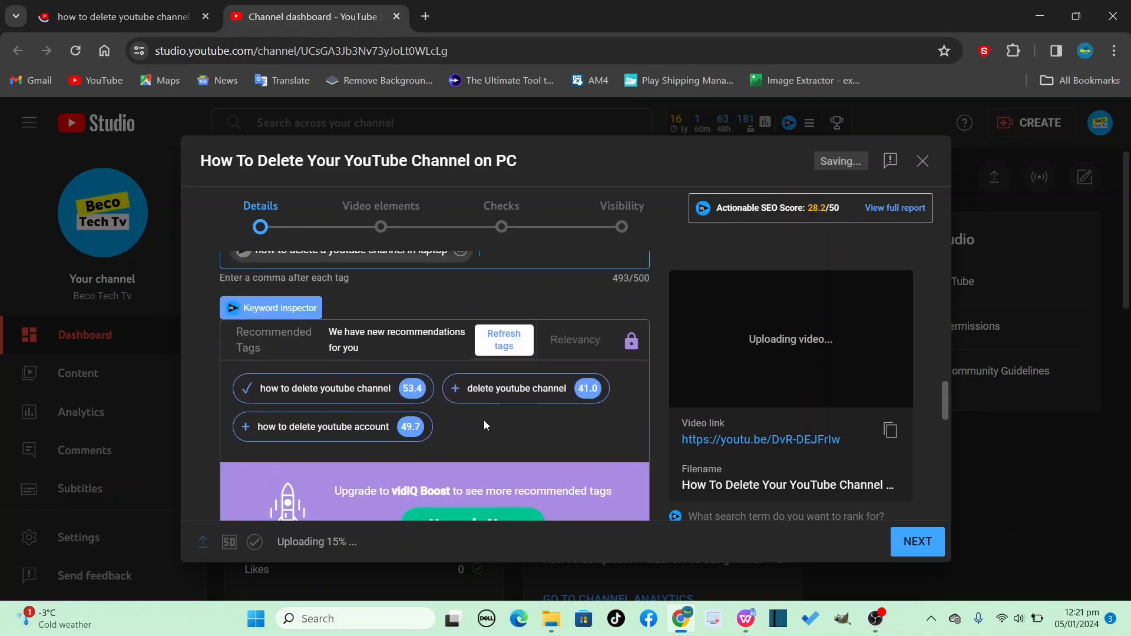
{"action": "left_click", "coordinate": [456, 388]}
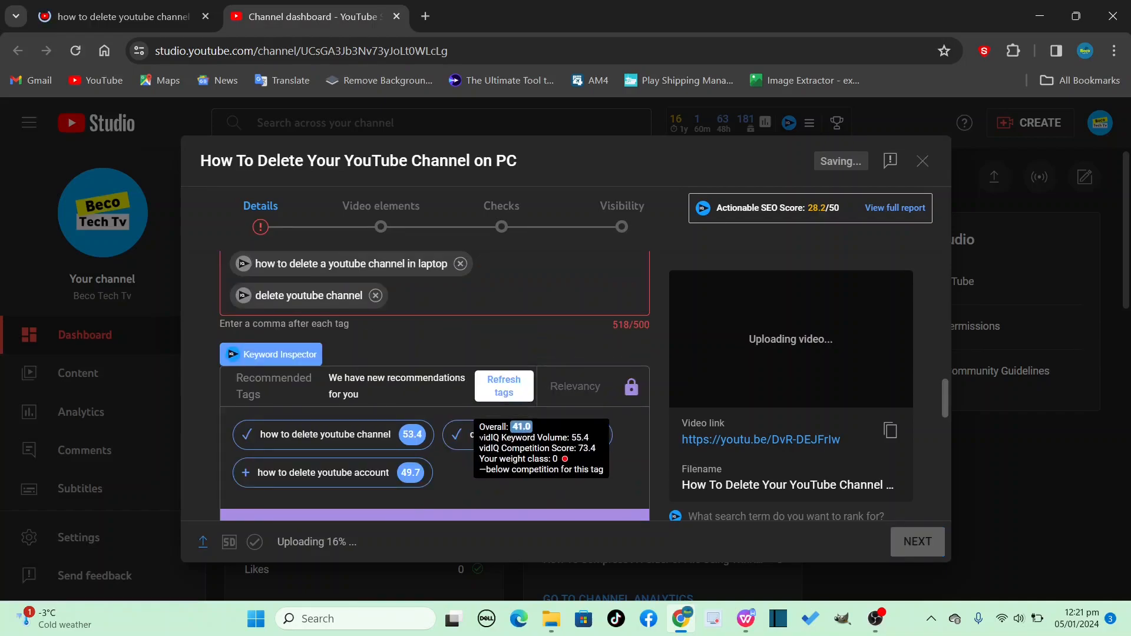
{"action": "left_click", "coordinate": [247, 475]}
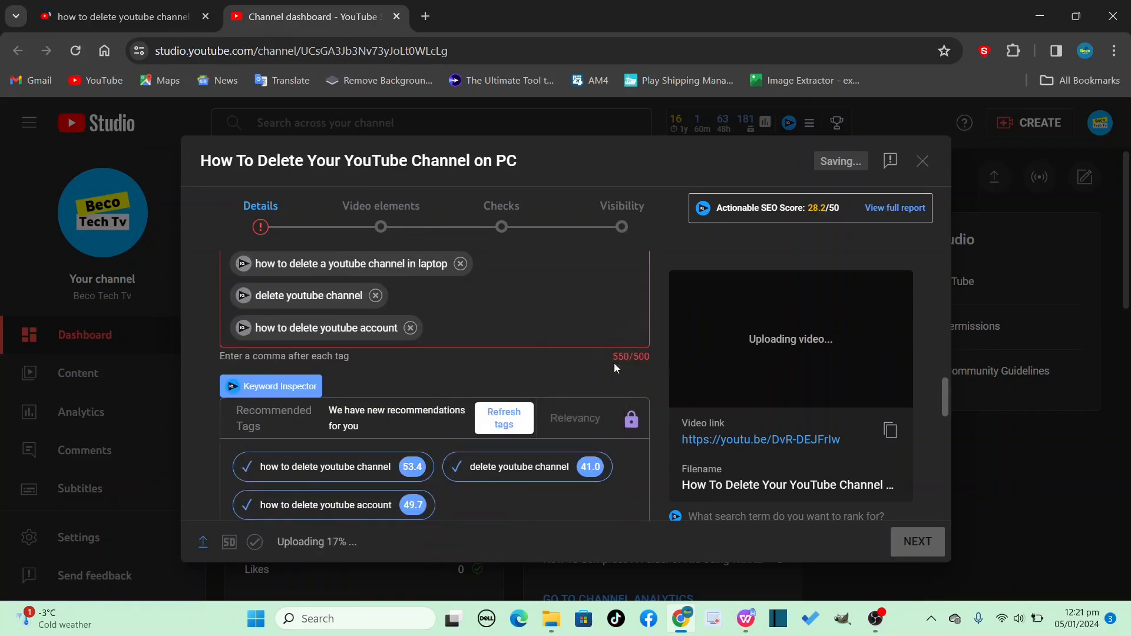
{"action": "scroll", "coordinate": [501, 423], "scroll_direction": "up", "scroll_amount": 8}
{"action": "scroll", "coordinate": [419, 395], "scroll_direction": "down", "scroll_amount": 8}
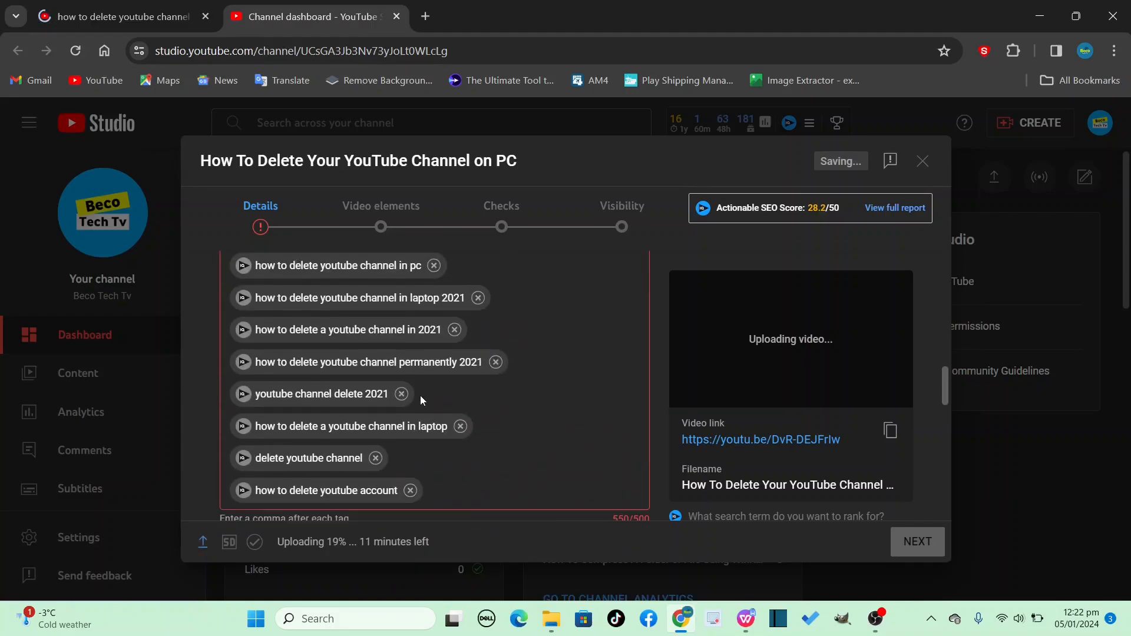
Copy the tags of TechEpu's video on deleting a YouTube channel from the search results and paste them into the upload's tags
{"action": "left_click", "coordinate": [117, 16]}
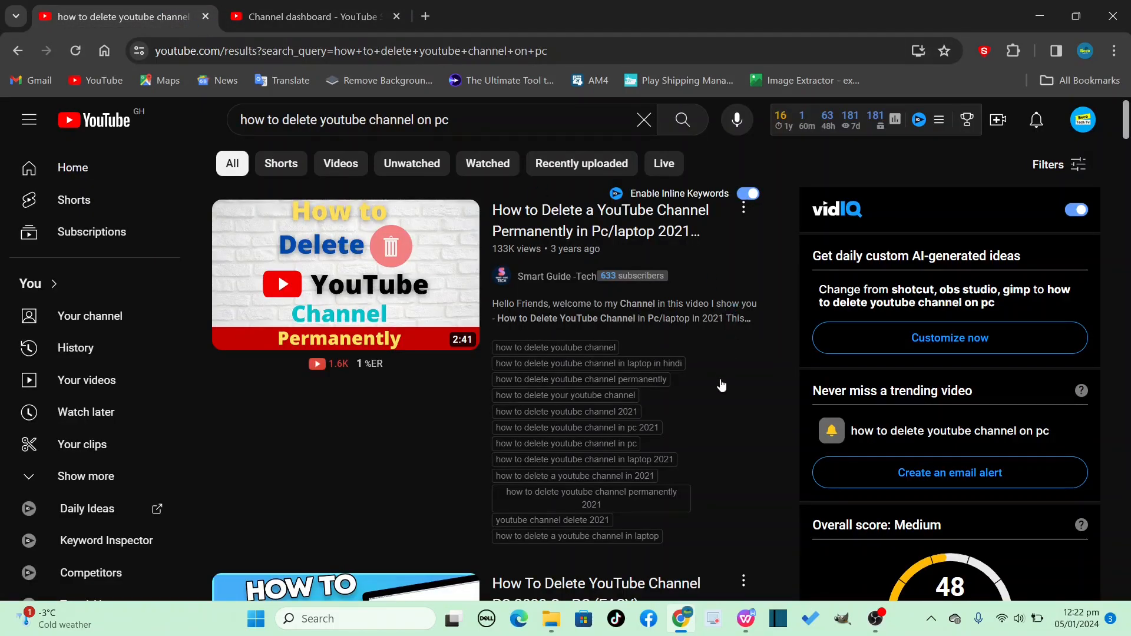
{"action": "scroll", "coordinate": [767, 403], "scroll_direction": "down", "scroll_amount": 8}
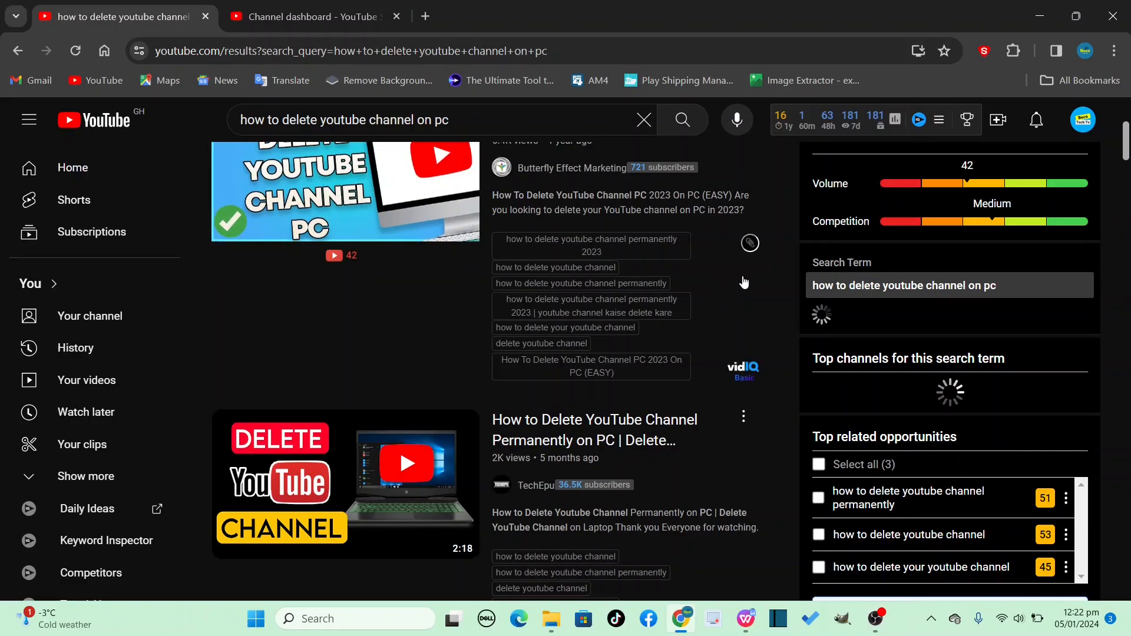
{"action": "scroll", "coordinate": [744, 289], "scroll_direction": "down", "scroll_amount": 4}
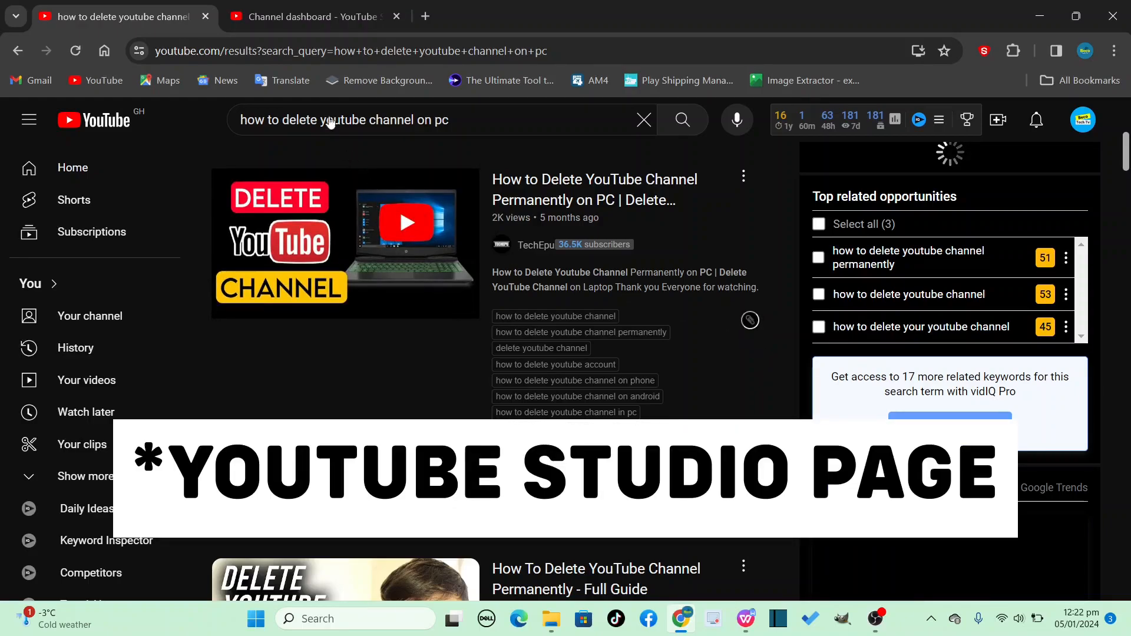
{"action": "left_click", "coordinate": [332, 23]}
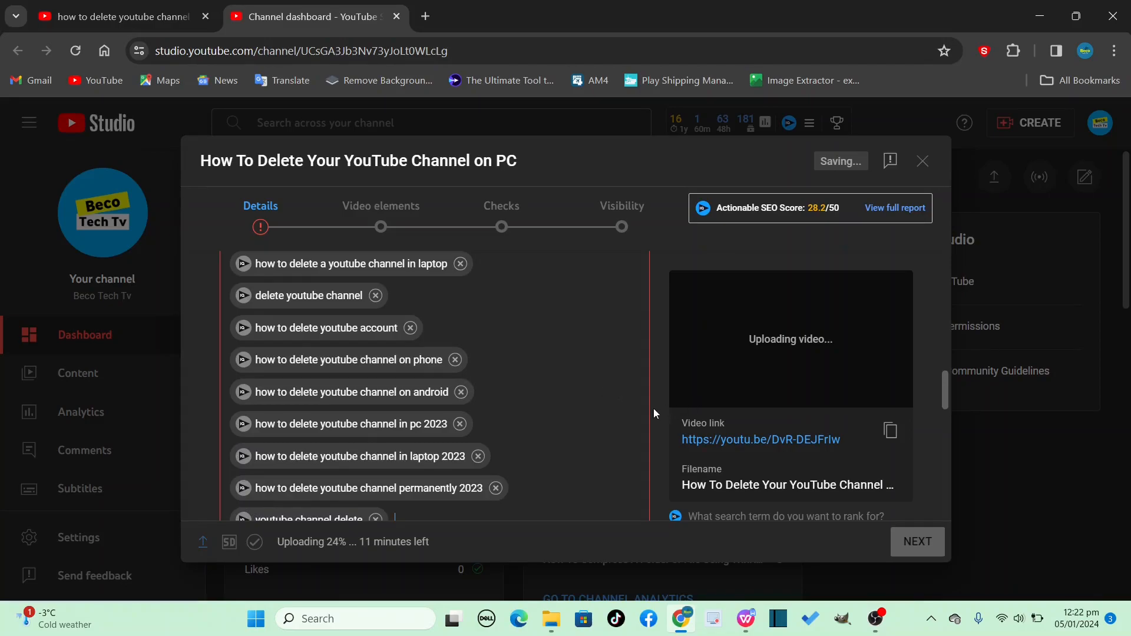
Refresh the vidIQ recommended tags and remove the outdated tags that mention 2021 from the video's tag list
{"action": "scroll", "coordinate": [666, 405], "scroll_direction": "down", "scroll_amount": 6}
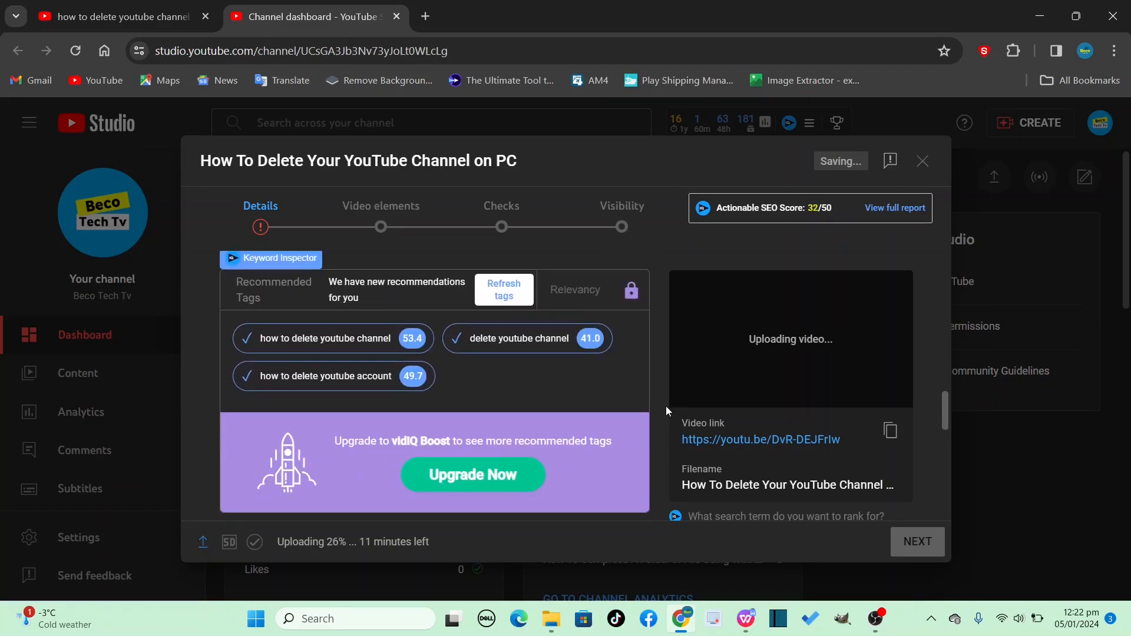
{"action": "left_click", "coordinate": [503, 290]}
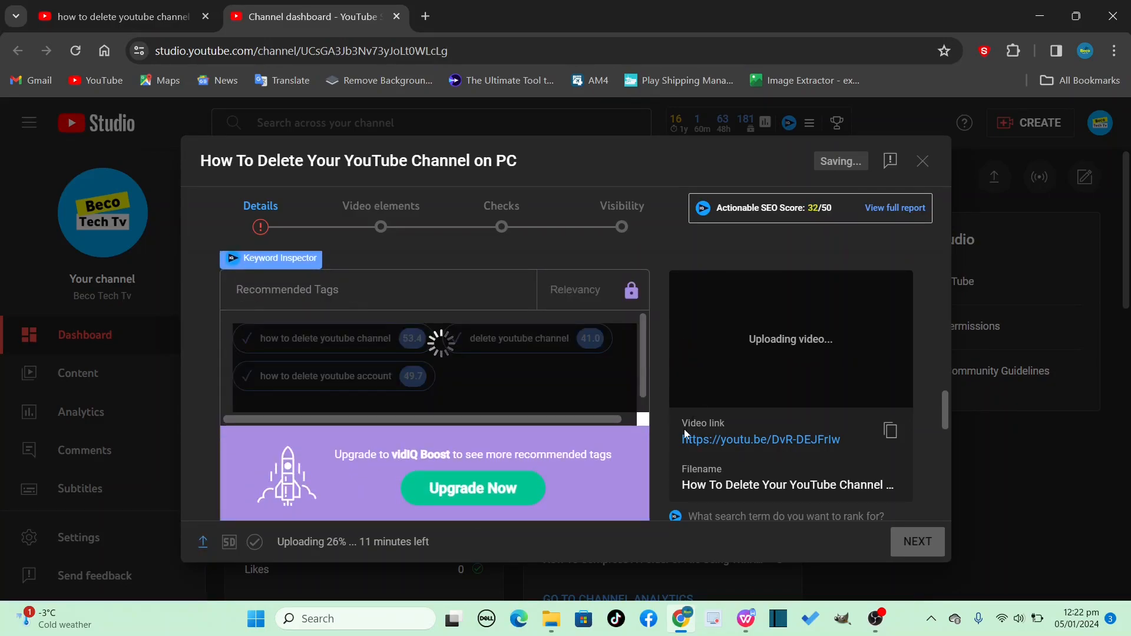
{"action": "scroll", "coordinate": [684, 429], "scroll_direction": "up", "scroll_amount": 4}
{"action": "scroll", "coordinate": [683, 429], "scroll_direction": "up", "scroll_amount": 4}
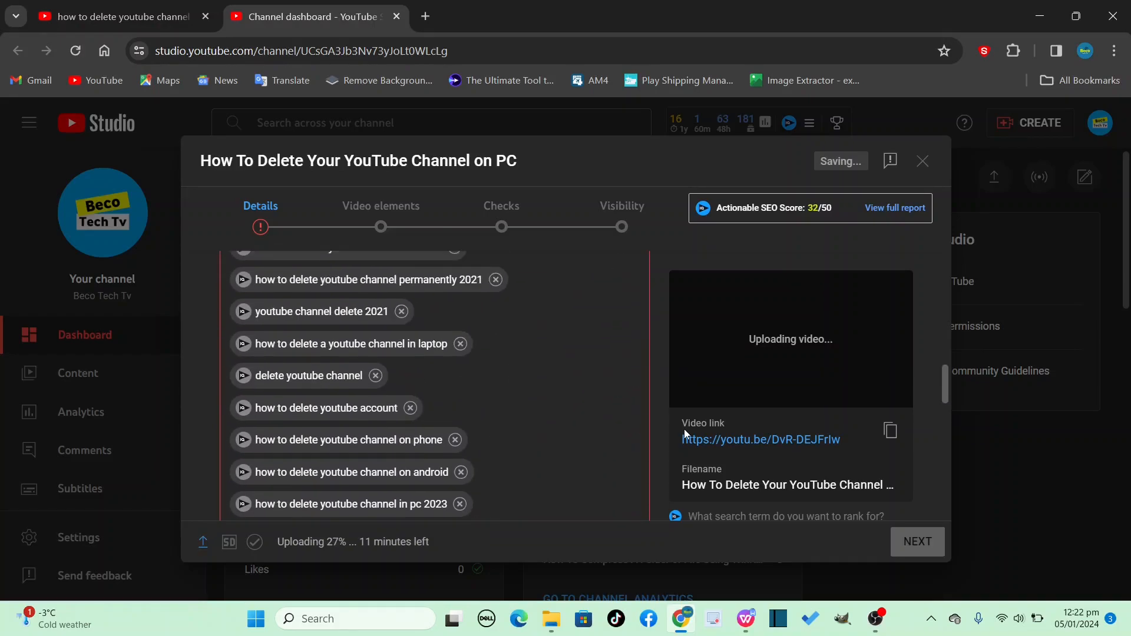
{"action": "scroll", "coordinate": [684, 434], "scroll_direction": "up", "scroll_amount": 2}
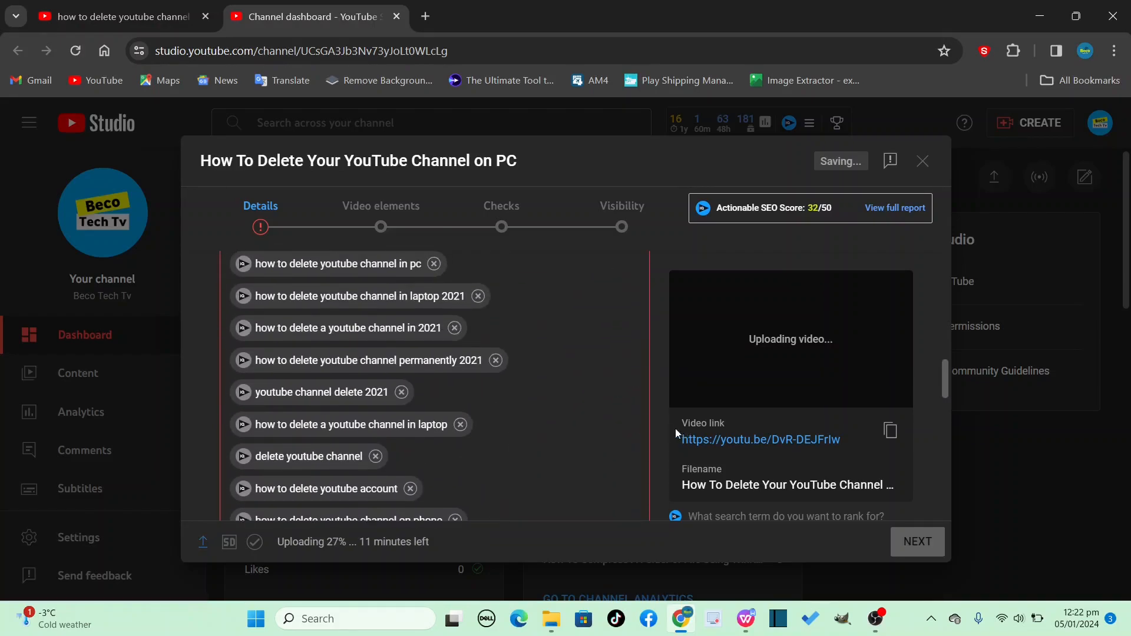
{"action": "left_click", "coordinate": [401, 392]}
{"action": "left_click", "coordinate": [495, 360]}
{"action": "left_click", "coordinate": [454, 327]}
{"action": "scroll", "coordinate": [480, 381], "scroll_direction": "up", "scroll_amount": 2}
{"action": "left_click", "coordinate": [479, 377]}
{"action": "left_click", "coordinate": [460, 313]}
{"action": "scroll", "coordinate": [553, 377], "scroll_direction": "up", "scroll_amount": 2}
{"action": "left_click", "coordinate": [434, 440]}
{"action": "scroll", "coordinate": [600, 406], "scroll_direction": "down", "scroll_amount": 3}
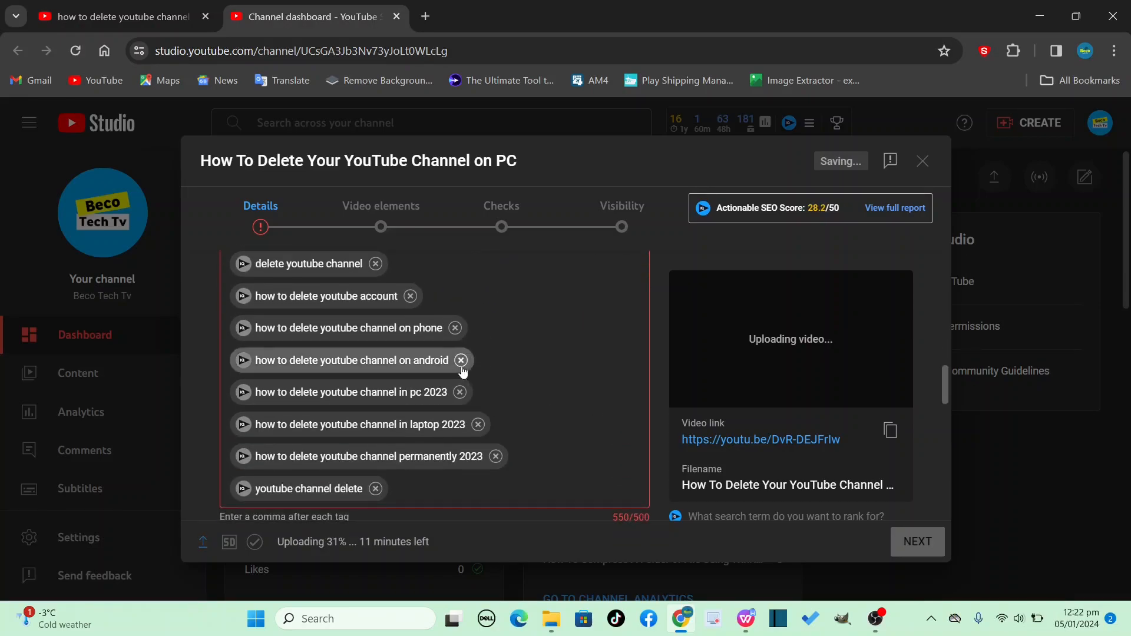
Remove the tags "youtube channel delete" and "how to delete youtube channel on phone" from the video
{"action": "left_click", "coordinate": [375, 489]}
{"action": "scroll", "coordinate": [532, 395], "scroll_direction": "up", "scroll_amount": 2}
{"action": "scroll", "coordinate": [532, 391], "scroll_direction": "up", "scroll_amount": 3}
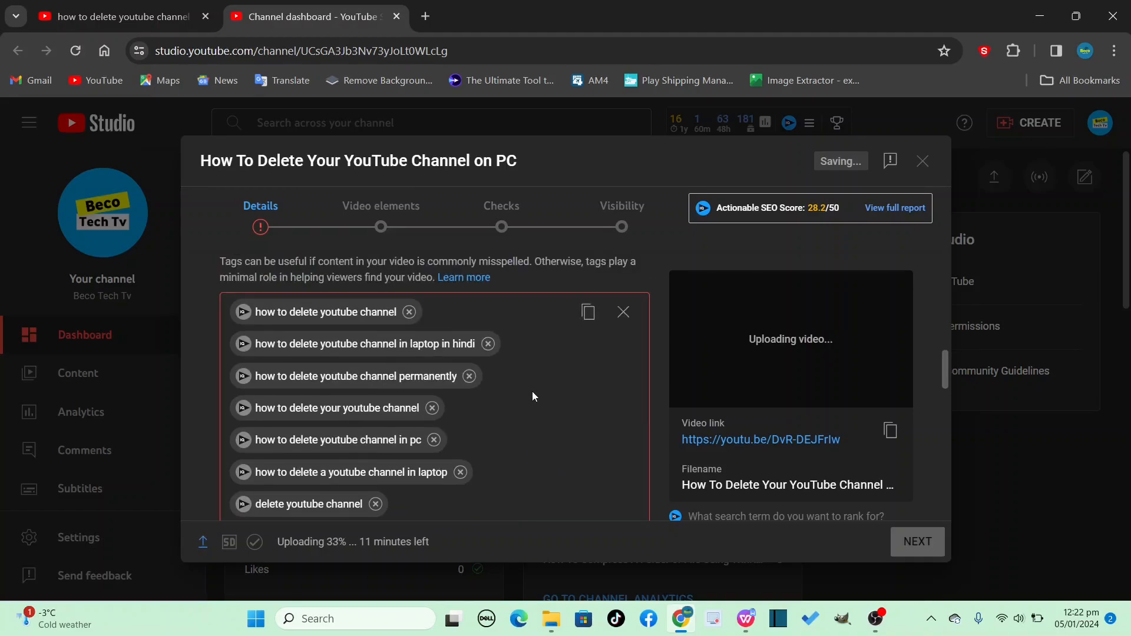
{"action": "scroll", "coordinate": [532, 391], "scroll_direction": "down", "scroll_amount": 5}
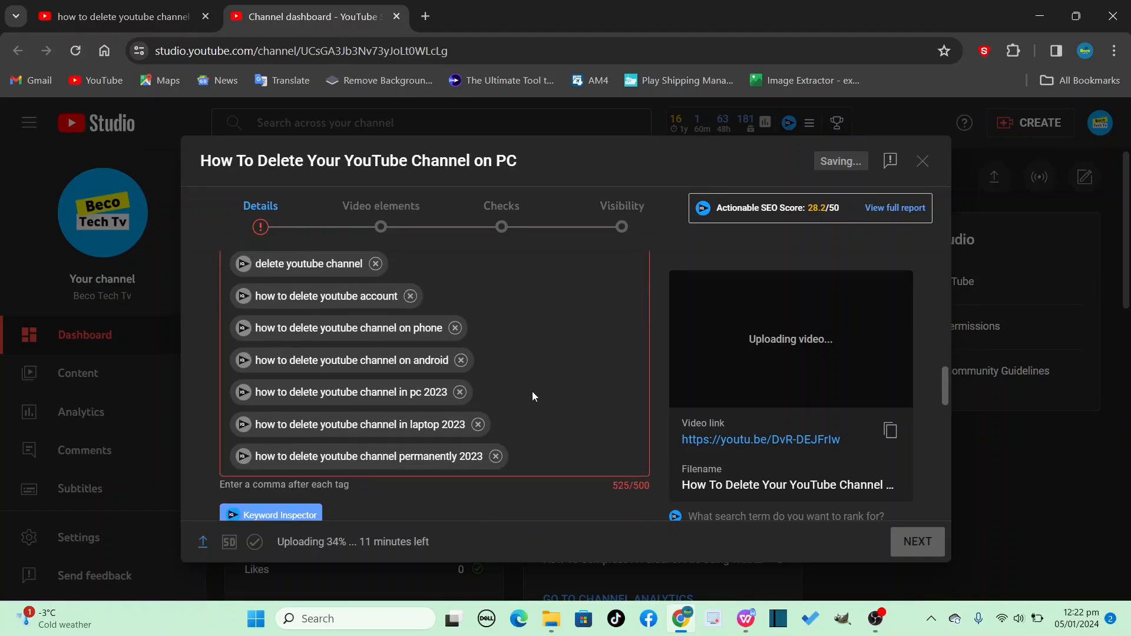
{"action": "left_click", "coordinate": [455, 327]}
Review the full vidIQ SEO report for the video and close it
{"action": "scroll", "coordinate": [835, 256], "scroll_direction": "up", "scroll_amount": 10}
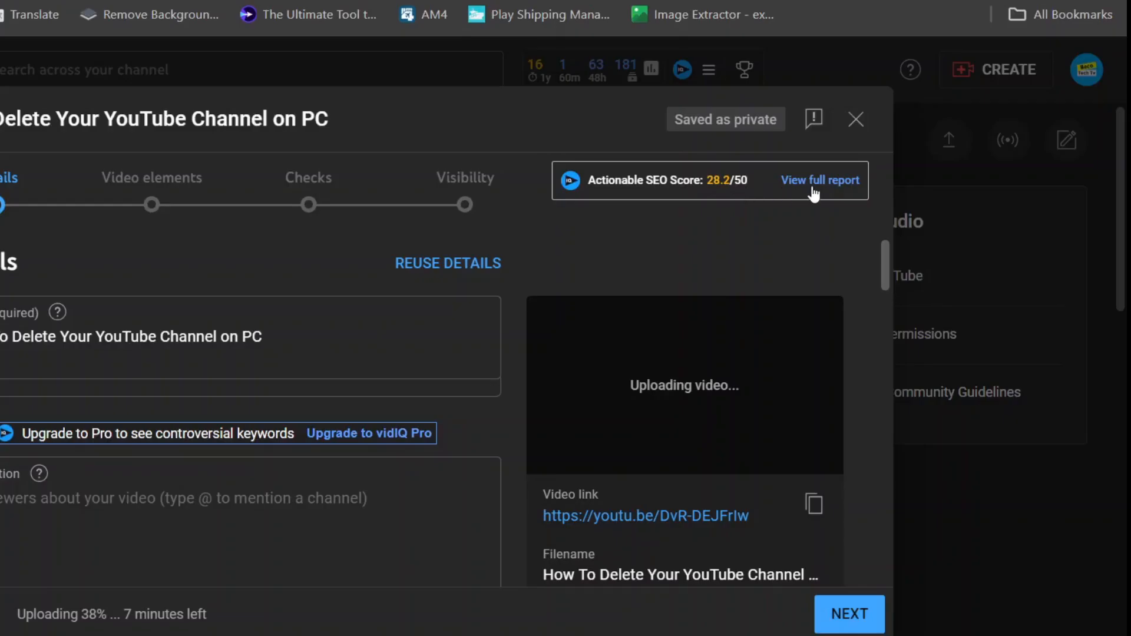
{"action": "left_click", "coordinate": [816, 190]}
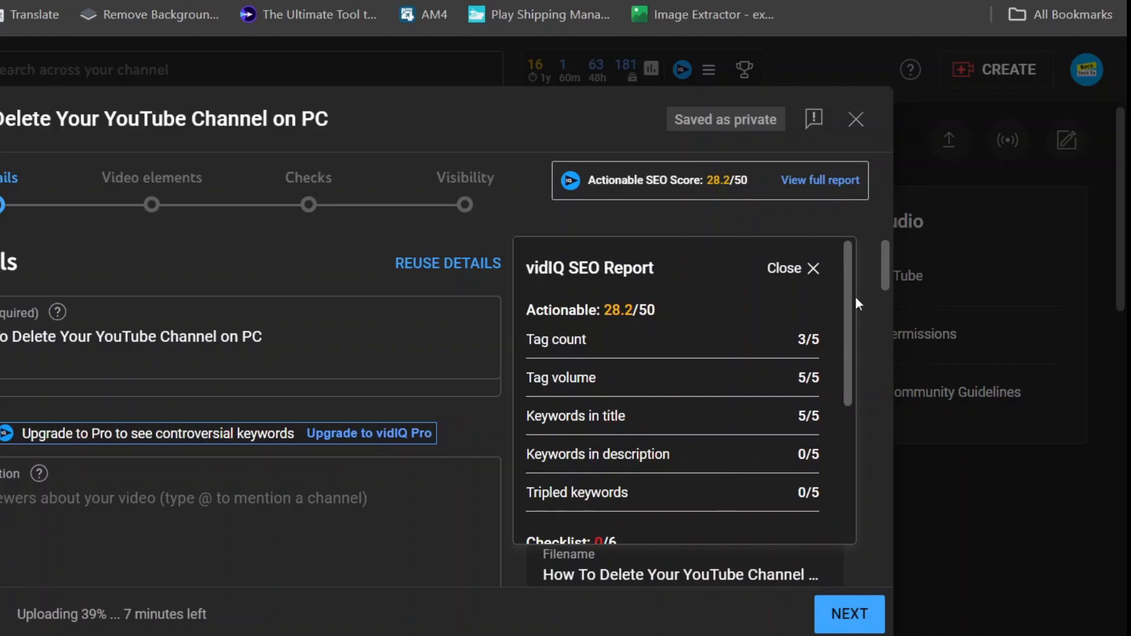
{"action": "left_click", "coordinate": [814, 270]}
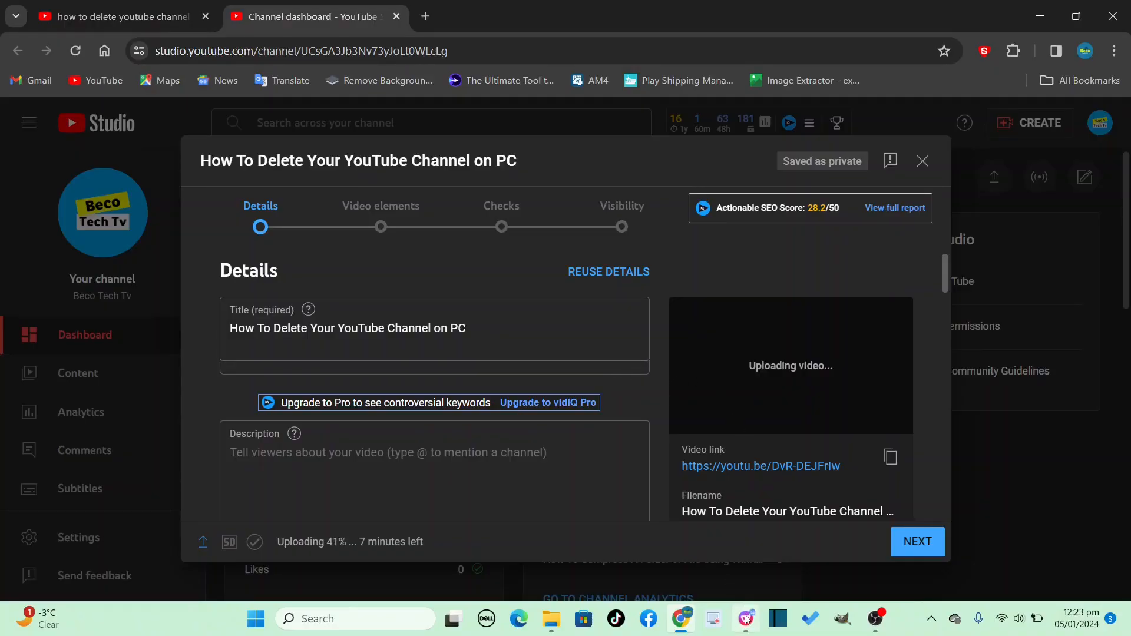
Replace the video title with "This is How To Delete YouTube Channel Permanently - 2024 Working", copied from the script document in WPS Office
{"action": "left_click", "coordinate": [745, 618]}
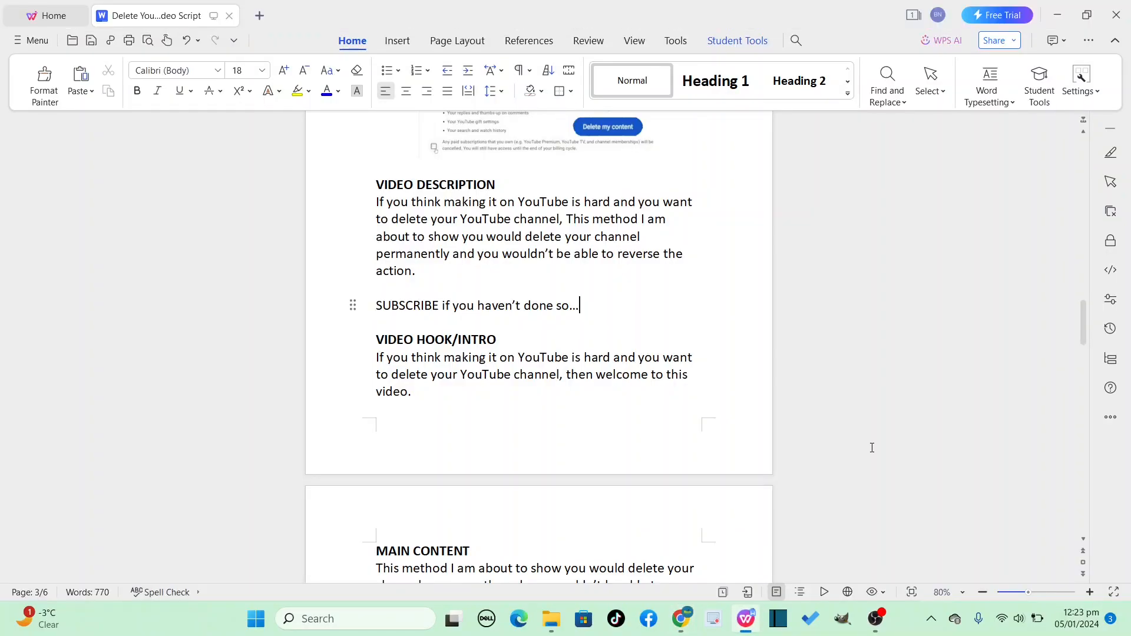
{"action": "scroll", "coordinate": [872, 448], "scroll_direction": "up", "scroll_amount": 20}
{"action": "scroll", "coordinate": [871, 448], "scroll_direction": "up", "scroll_amount": 6}
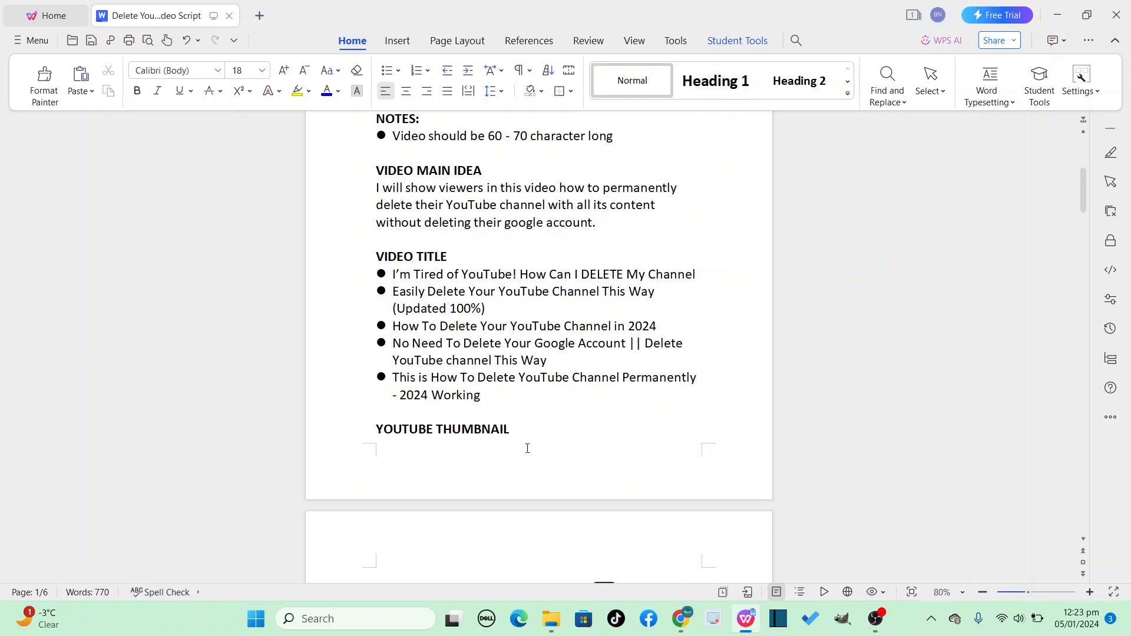
{"action": "left_click_drag", "start_coordinate": [495, 396], "coordinate": [391, 377]}
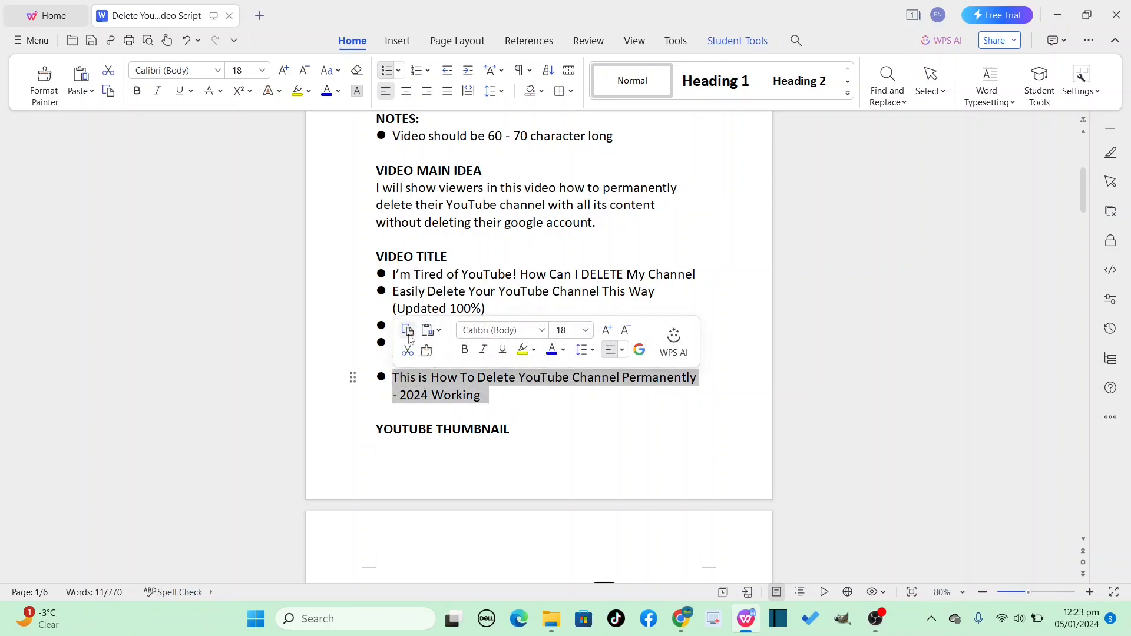
{"action": "left_click", "coordinate": [409, 333]}
{"action": "left_click", "coordinate": [682, 619]}
{"action": "left_click_drag", "start_coordinate": [496, 328], "coordinate": [225, 347]}
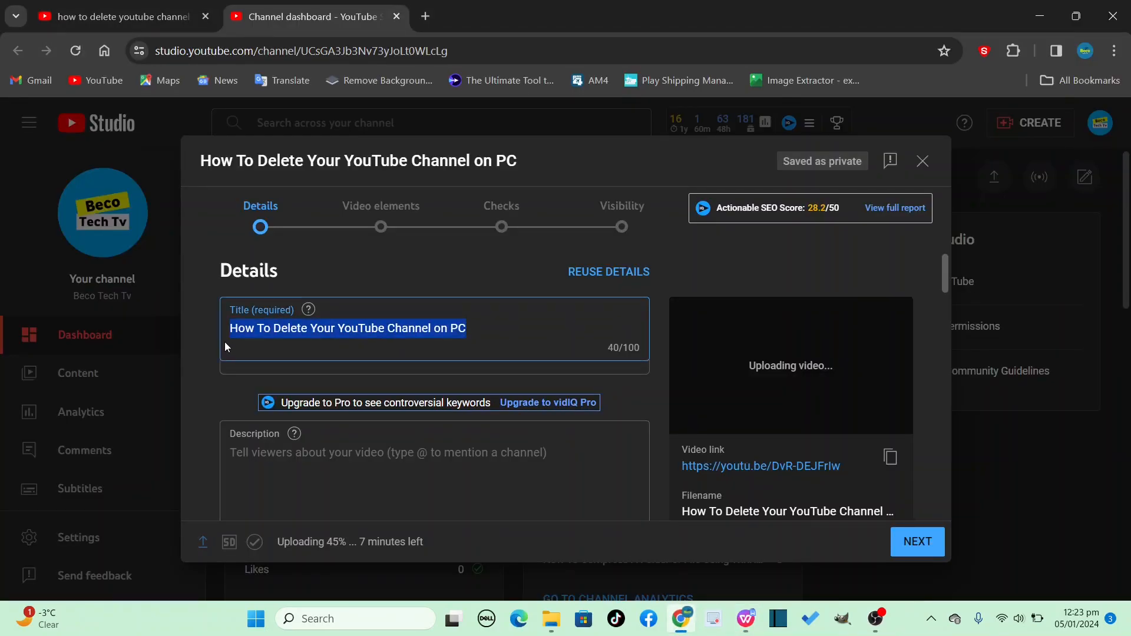
{"action": "key", "text": "ctrl+v"}
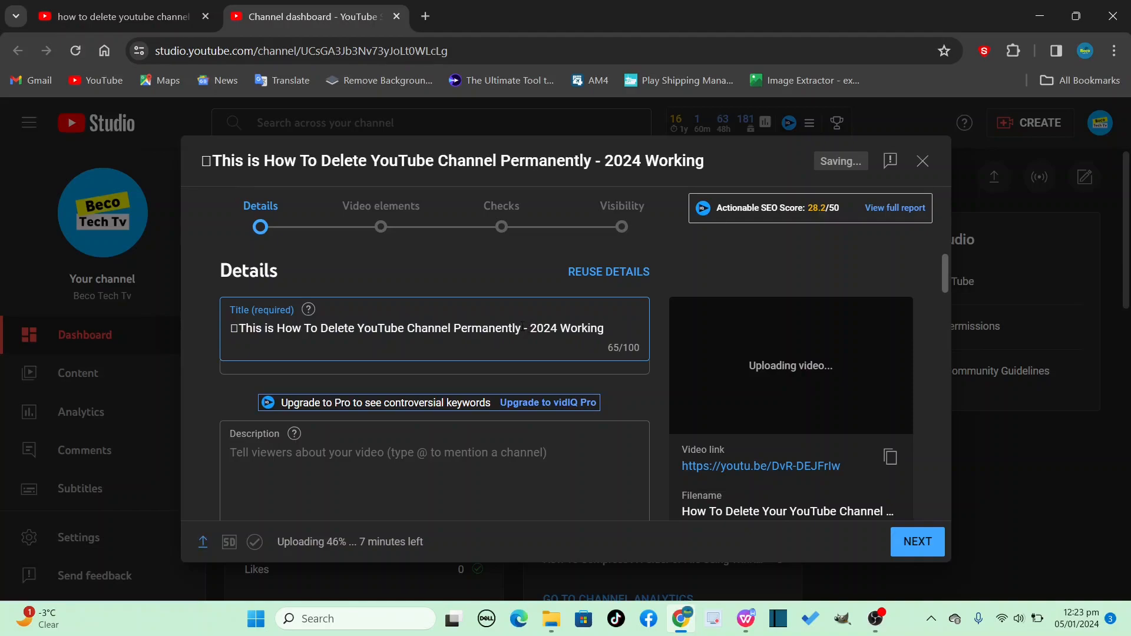
Insert "For PC" after "Permanently" in the video title and delete the stray bullet character at its start
{"action": "type", "text": "For  "}
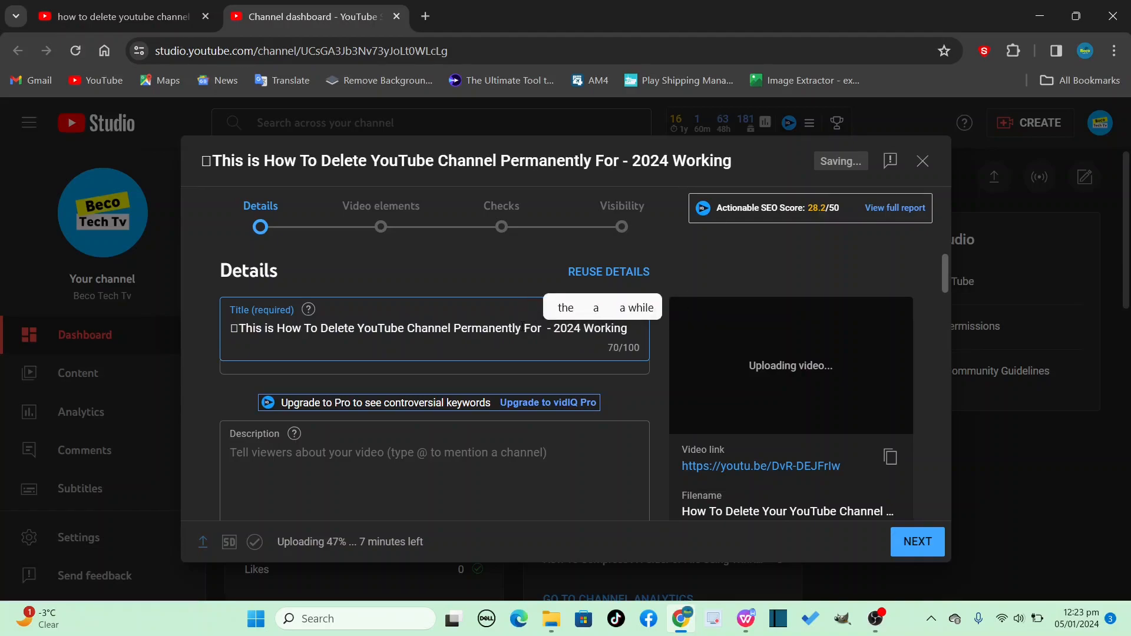
{"action": "type", "text": "PC"}
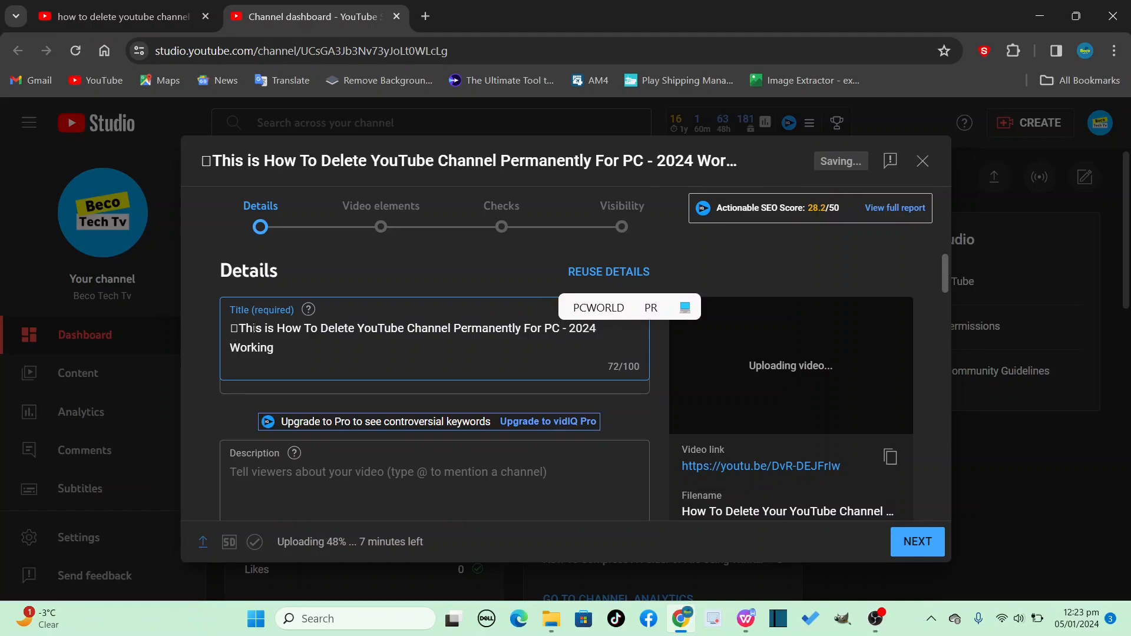
{"action": "left_click", "coordinate": [238, 328]}
{"action": "key", "text": "BackSpace"}
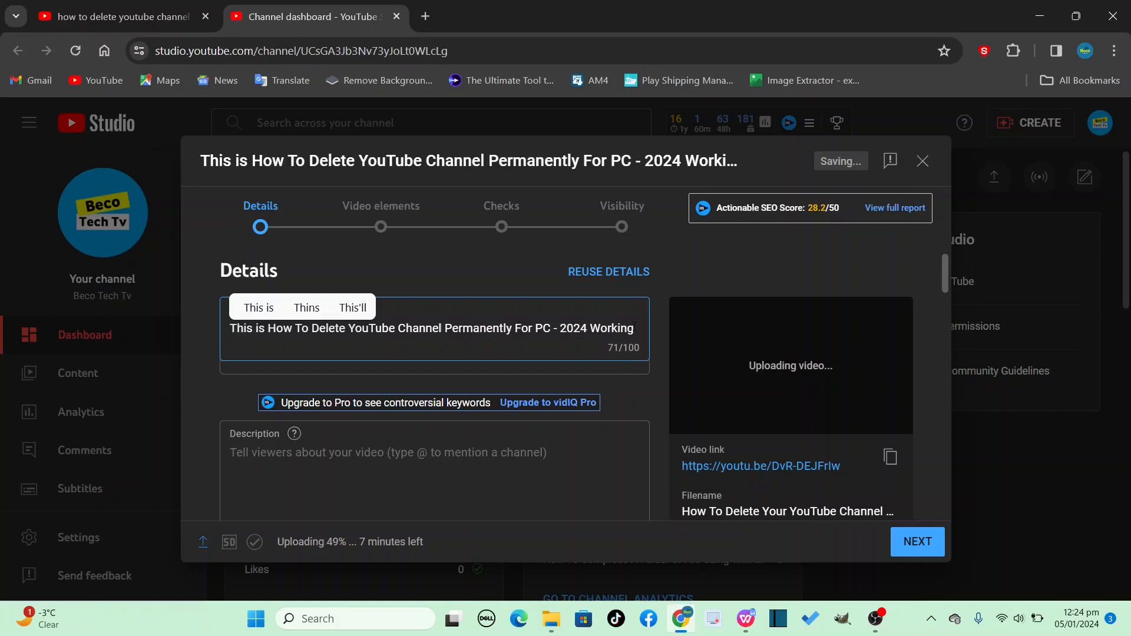
Copy the whole video title and open the vidIQ AI chat in a new browser tab, switched to Basic mode
{"action": "key", "text": "ctrl+a"}
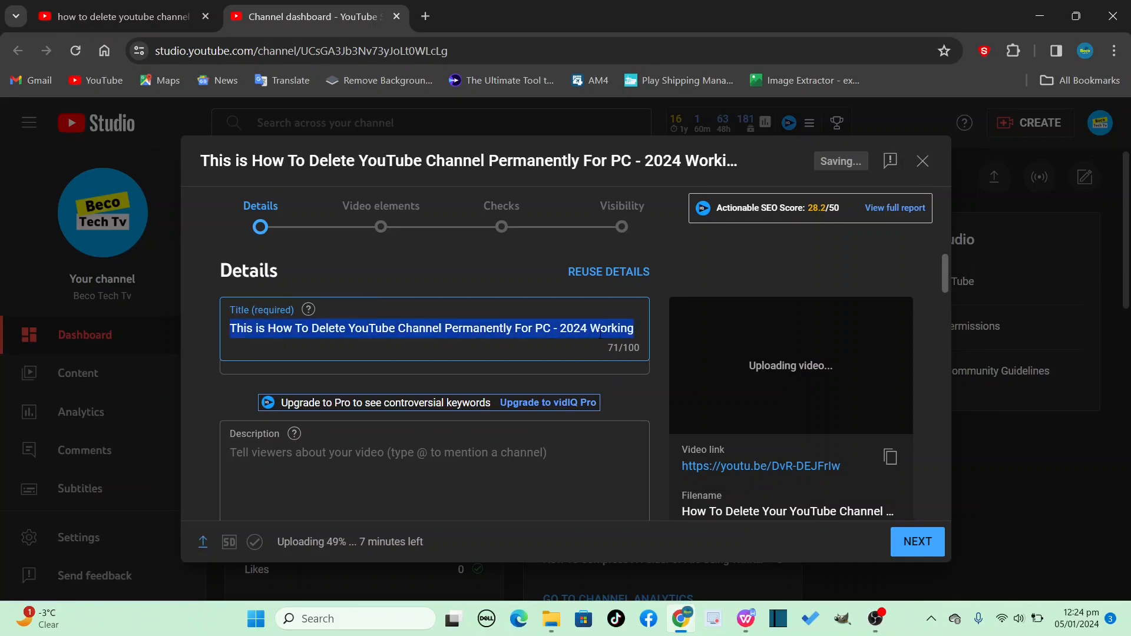
{"action": "left_click", "coordinate": [637, 330]}
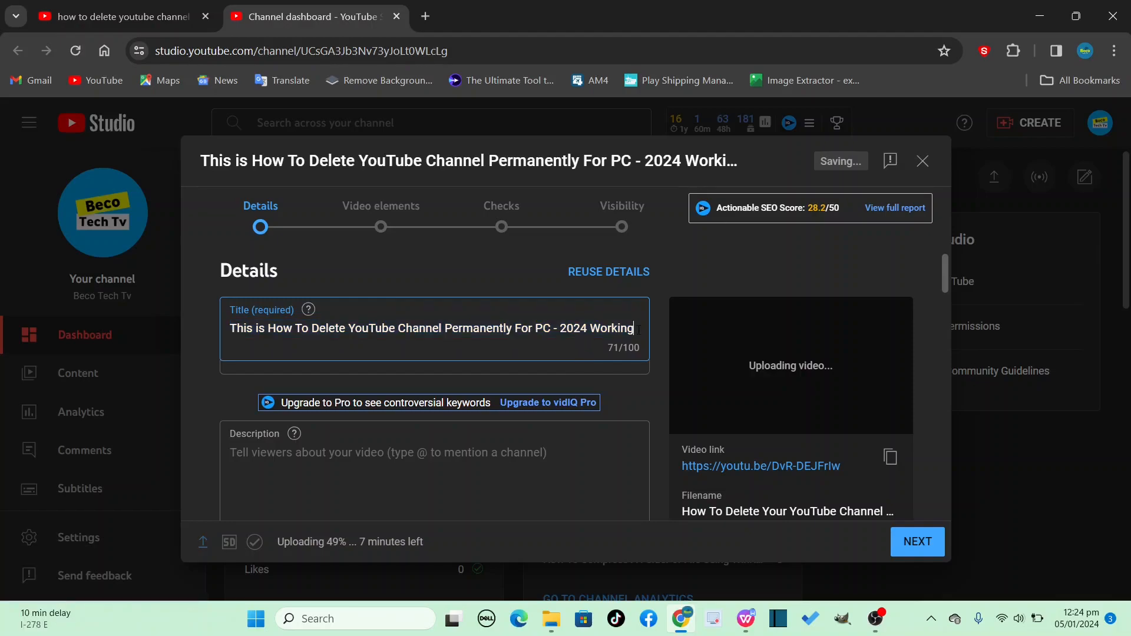
{"action": "left_click", "coordinate": [426, 17]}
{"action": "type", "text": "chat.openai.com"}
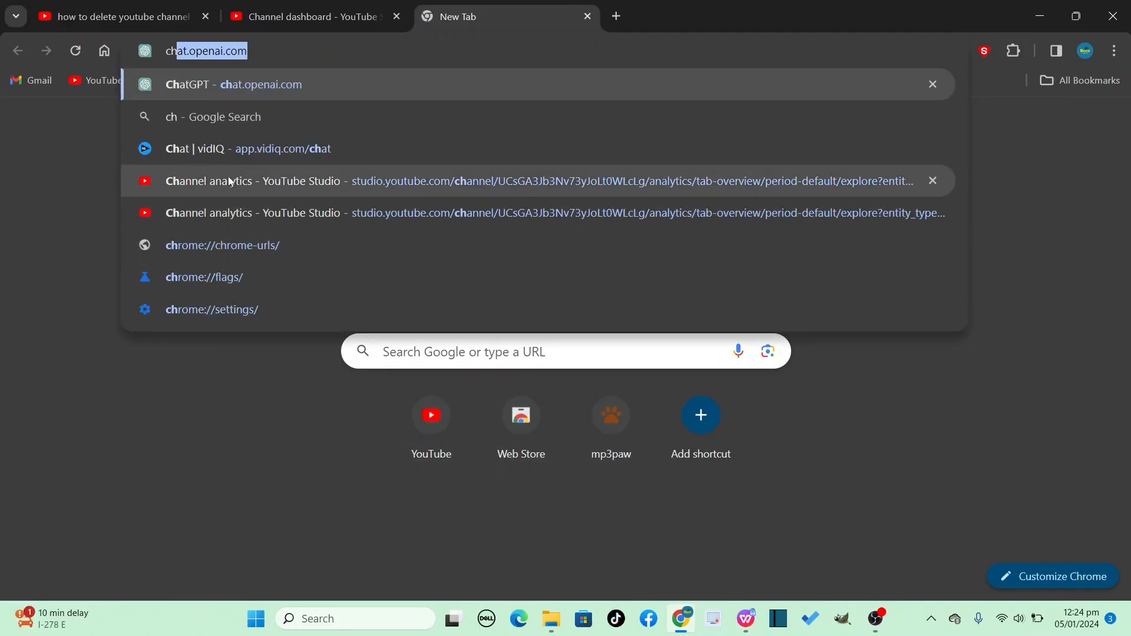
{"action": "left_click", "coordinate": [242, 148]}
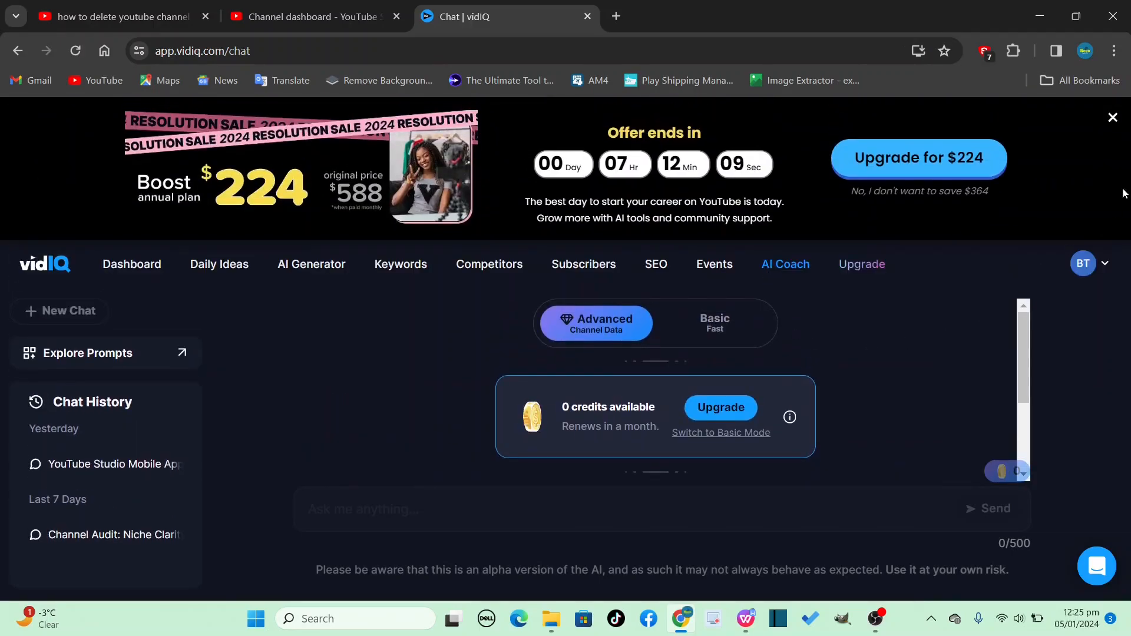
{"action": "left_click", "coordinate": [1112, 118]}
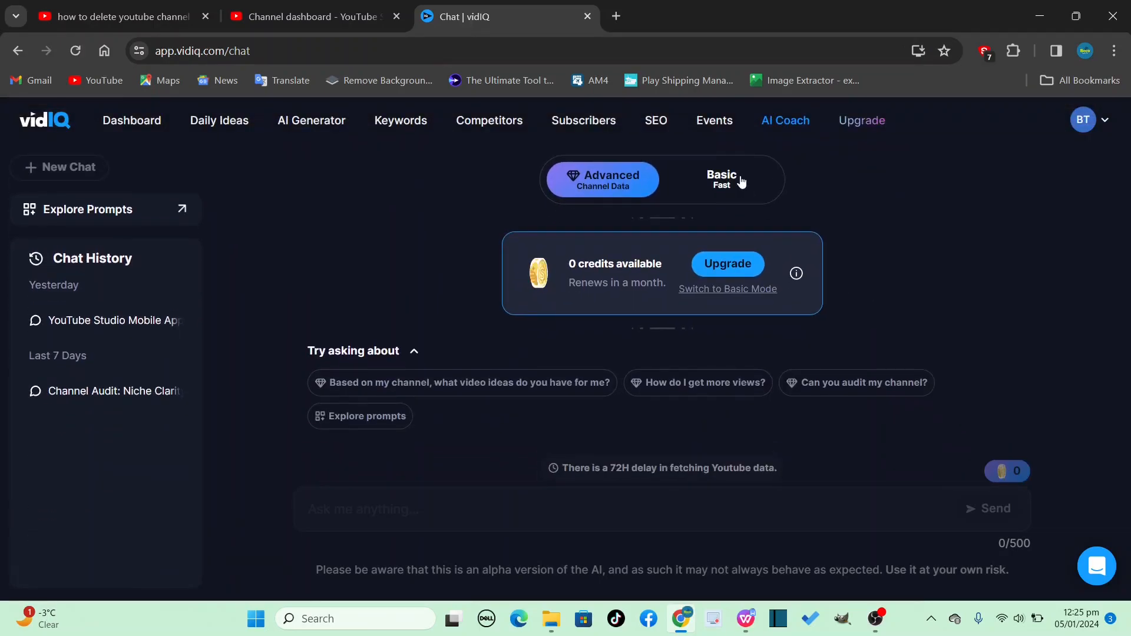
{"action": "left_click", "coordinate": [741, 182]}
Ask the chat for five alternative eye catching video titles for the copied title, with pc 2024 and vidiq as keywords
{"action": "left_click", "coordinate": [702, 509]}
{"action": "type", "text": "give me five video"}
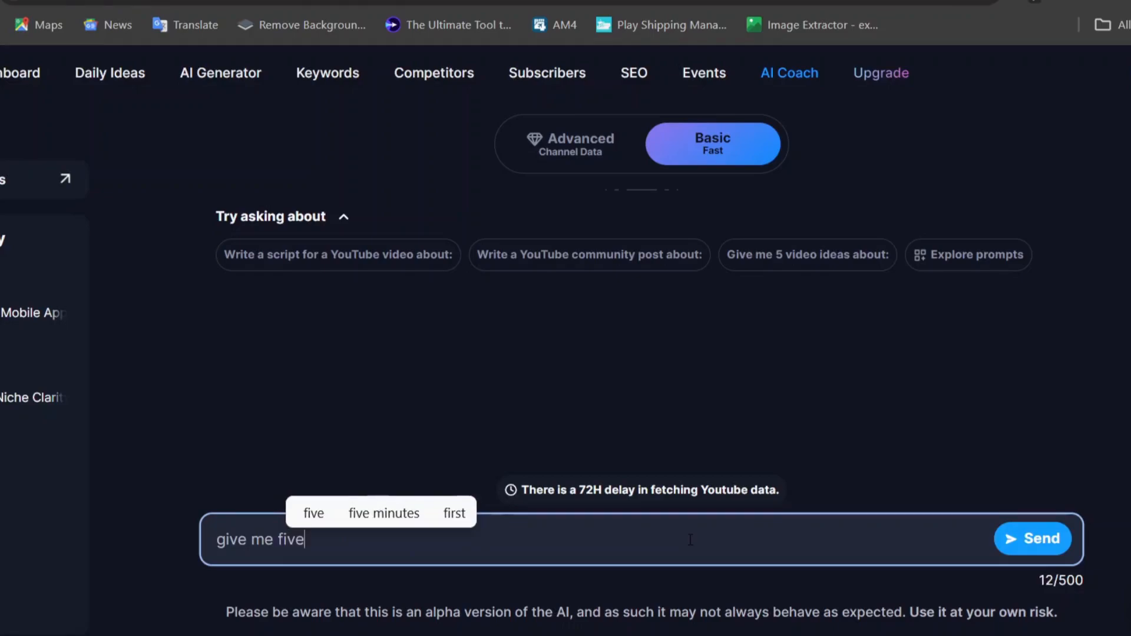
{"action": "key", "text": "BackSpace"}
{"action": "key", "text": "BackSpace"}
{"action": "key", "text": "BackSpace"}
{"action": "key", "text": "BackSpace"}
{"action": "key", "text": "BackSpace"}
{"action": "key", "text": "BackSpace"}
{"action": "type", "text": "al"}
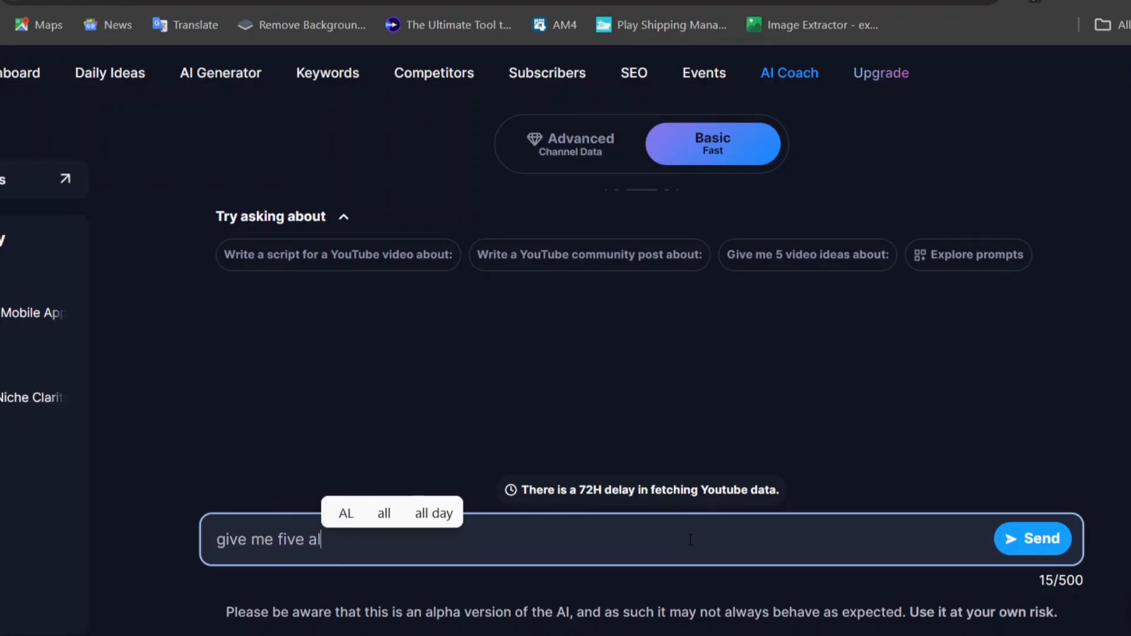
{"action": "type", "text": "ternative eye catchin"}
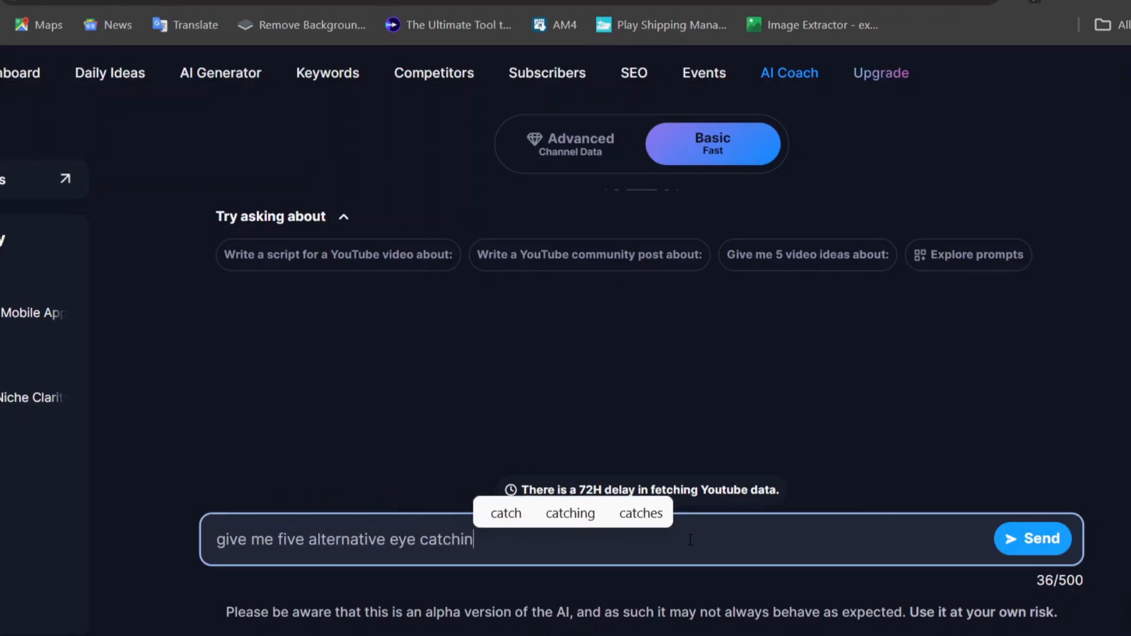
{"action": "type", "text": "g video title for this \"\""}
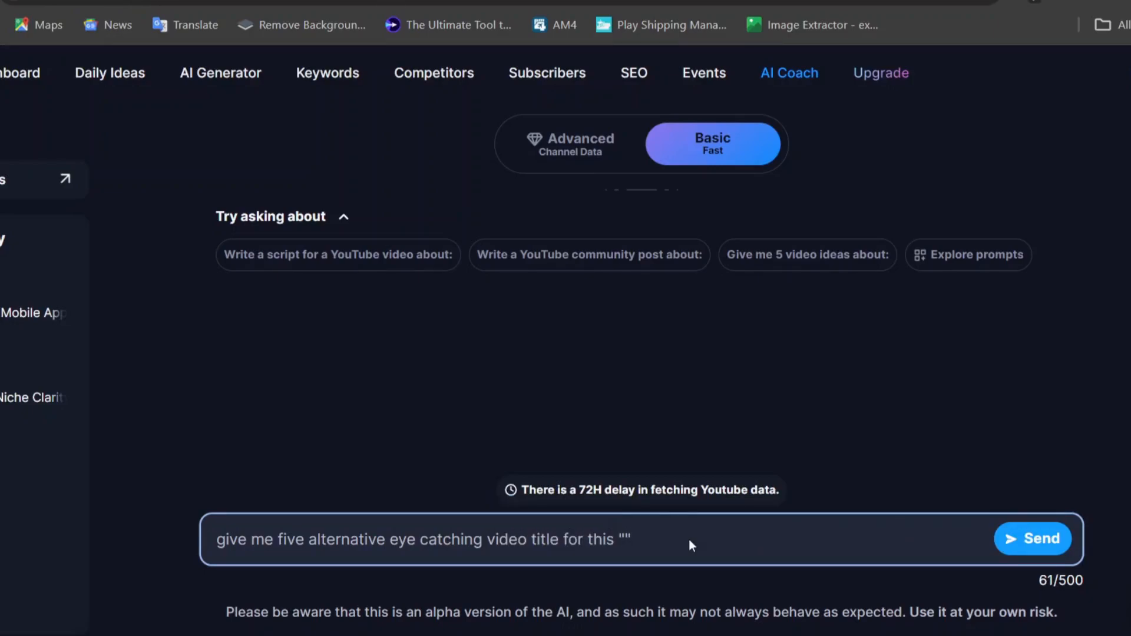
{"action": "key", "text": "ctrl+v"}
{"action": "key", "text": "End"}
{"action": "type", "text": "add pc 2024"}
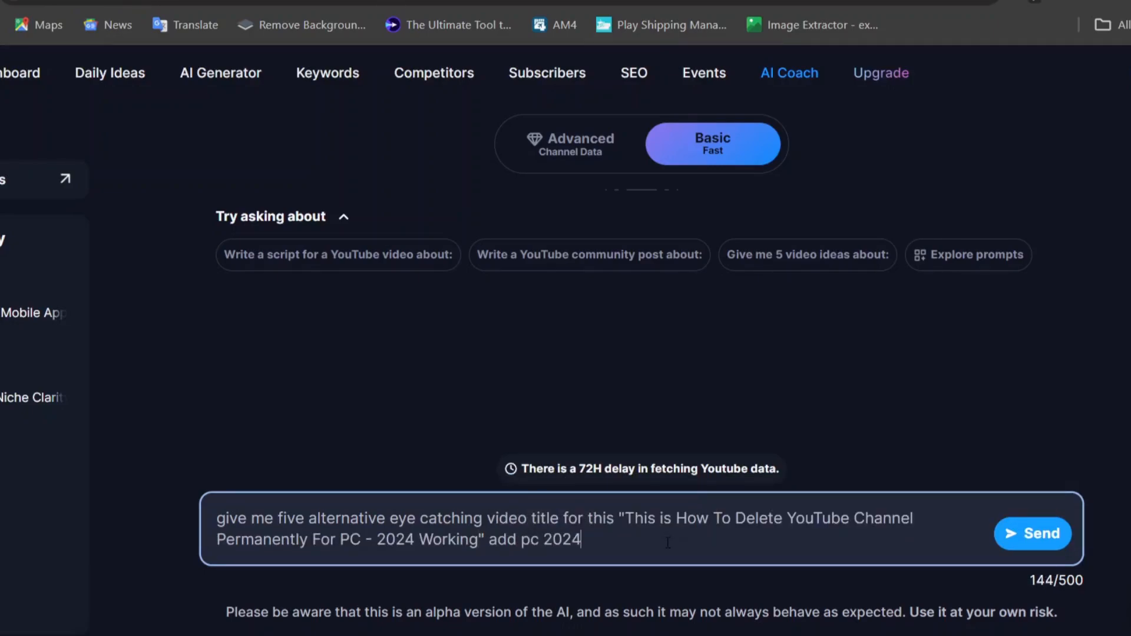
{"action": "type", "text": " and vidiq as keywords"}
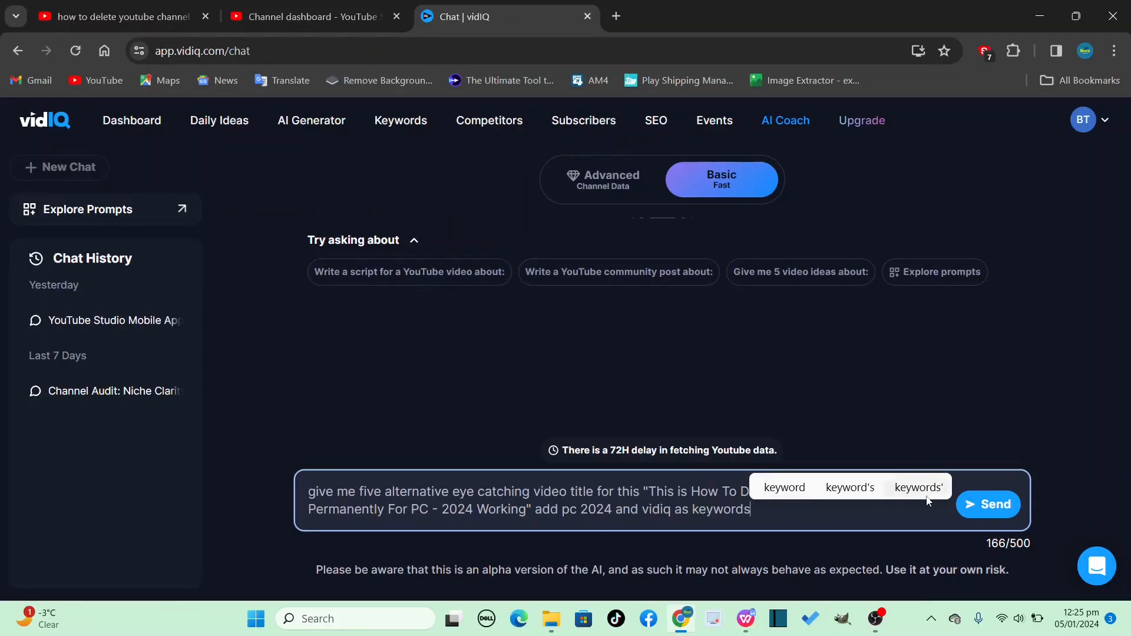
{"action": "left_click", "coordinate": [993, 504]}
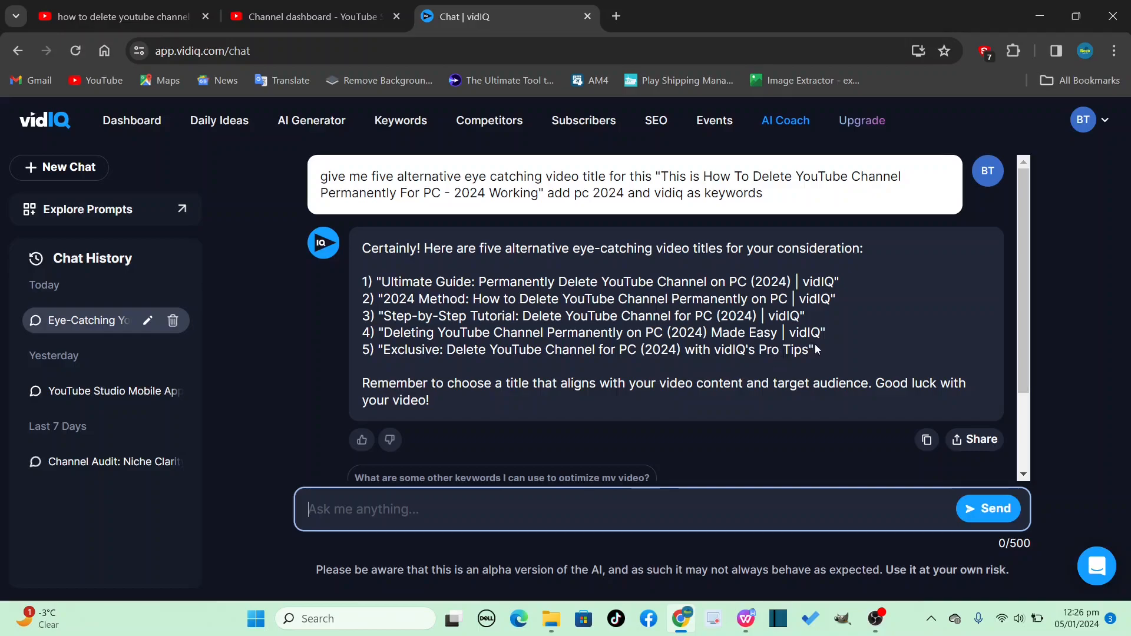
Replace the video title in YouTube Studio with the chat's suggestion "Deleting YouTube Channel Permanently on PC (2024) Made Easy | vidIQ"
{"action": "left_click_drag", "start_coordinate": [822, 337], "coordinate": [383, 334]}
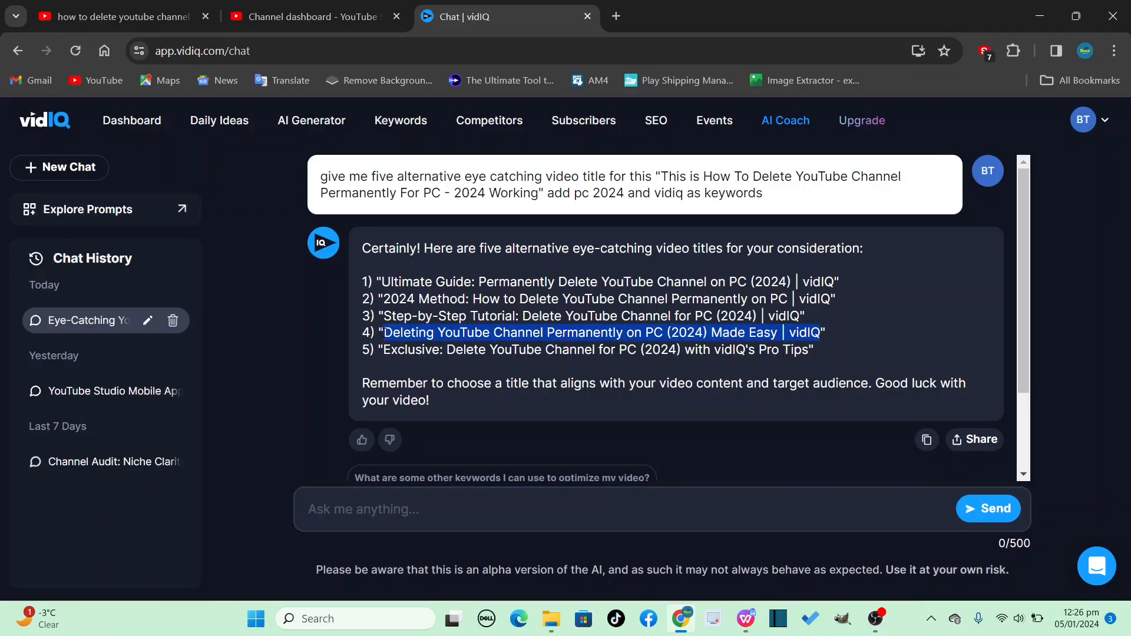
{"action": "right_click", "coordinate": [388, 333]}
{"action": "left_click", "coordinate": [424, 351]}
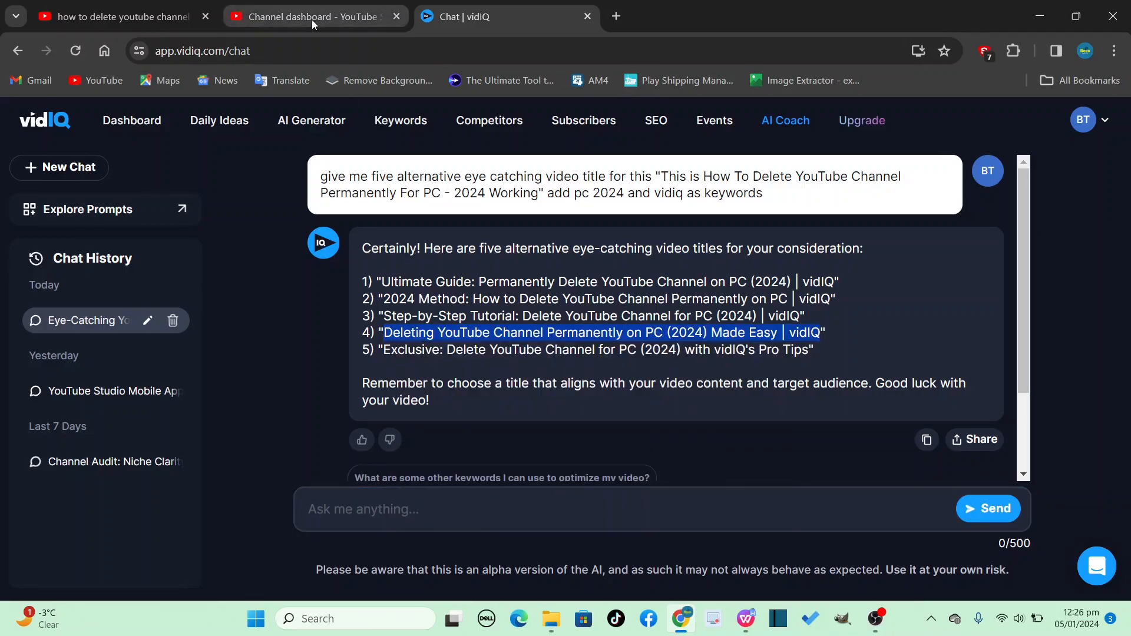
{"action": "left_click", "coordinate": [312, 17]}
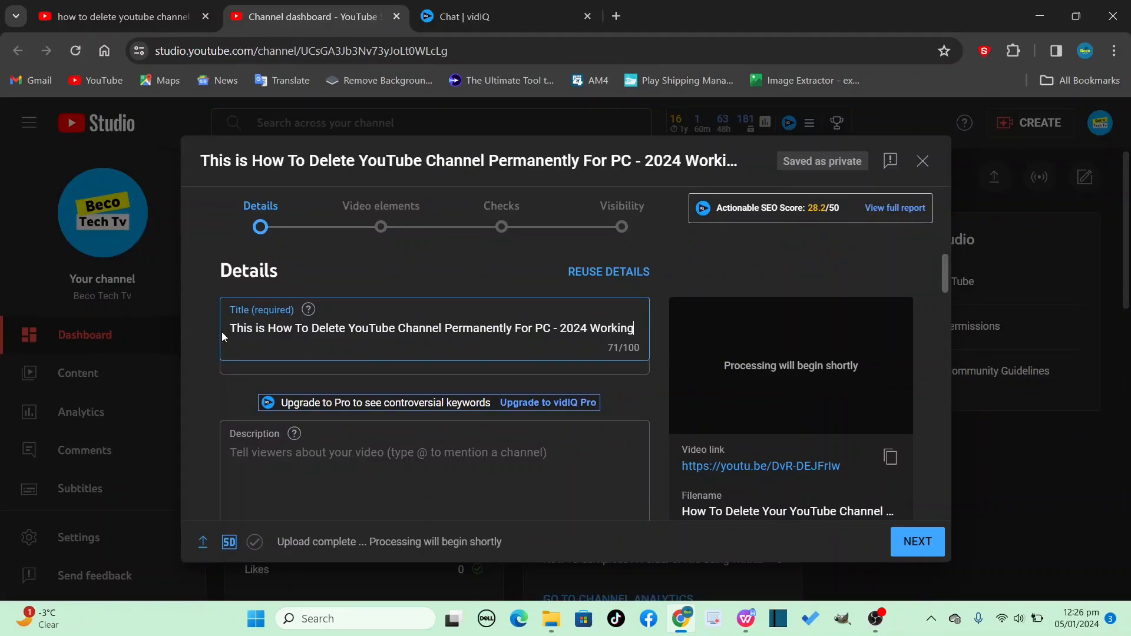
{"action": "left_click_drag", "start_coordinate": [230, 329], "coordinate": [639, 328]}
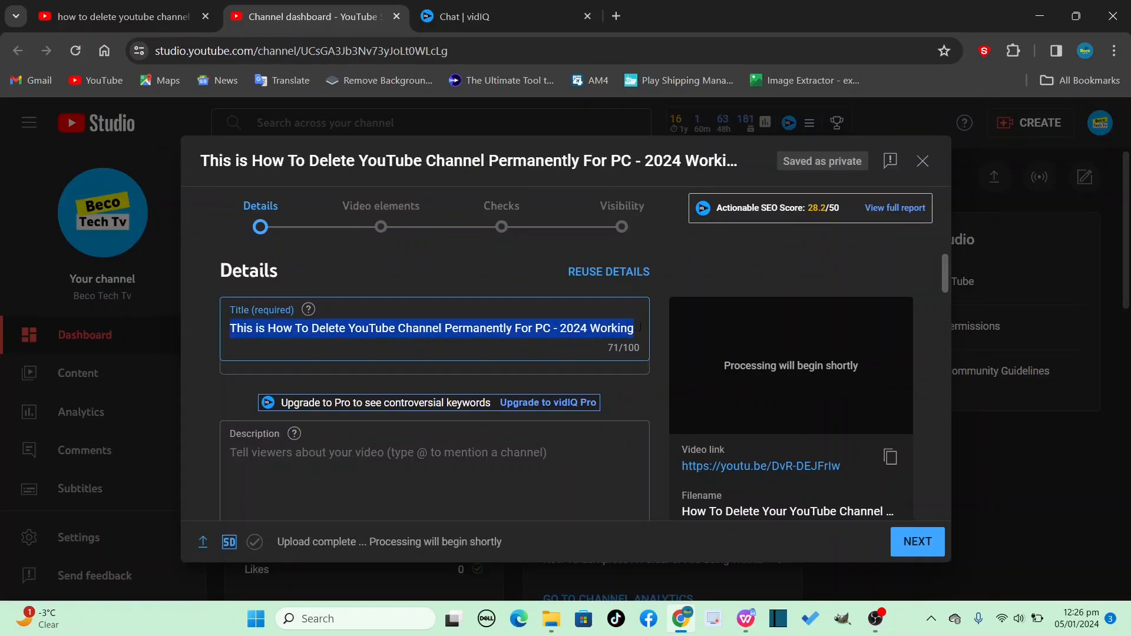
{"action": "key", "text": "ctrl+v"}
{"action": "scroll", "coordinate": [645, 450], "scroll_direction": "down", "scroll_amount": 1}
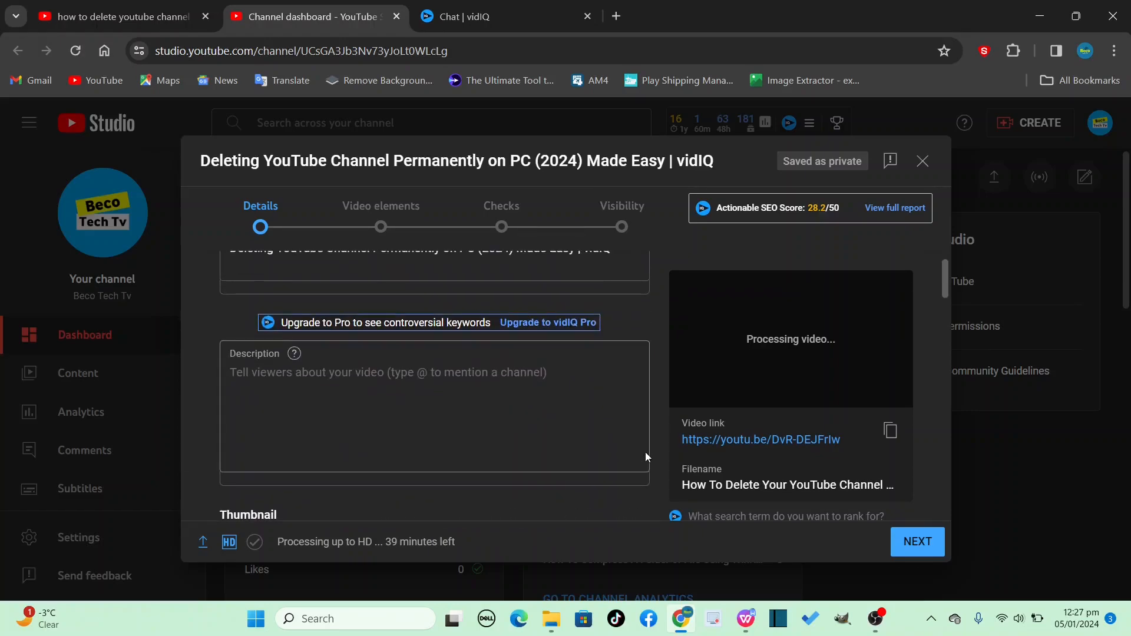
Copy the video description text, including the subscribe line, from the WPS script document into the video's description in YouTube Studio
{"action": "left_click", "coordinate": [747, 615]}
{"action": "scroll", "coordinate": [630, 409], "scroll_direction": "down", "scroll_amount": 10}
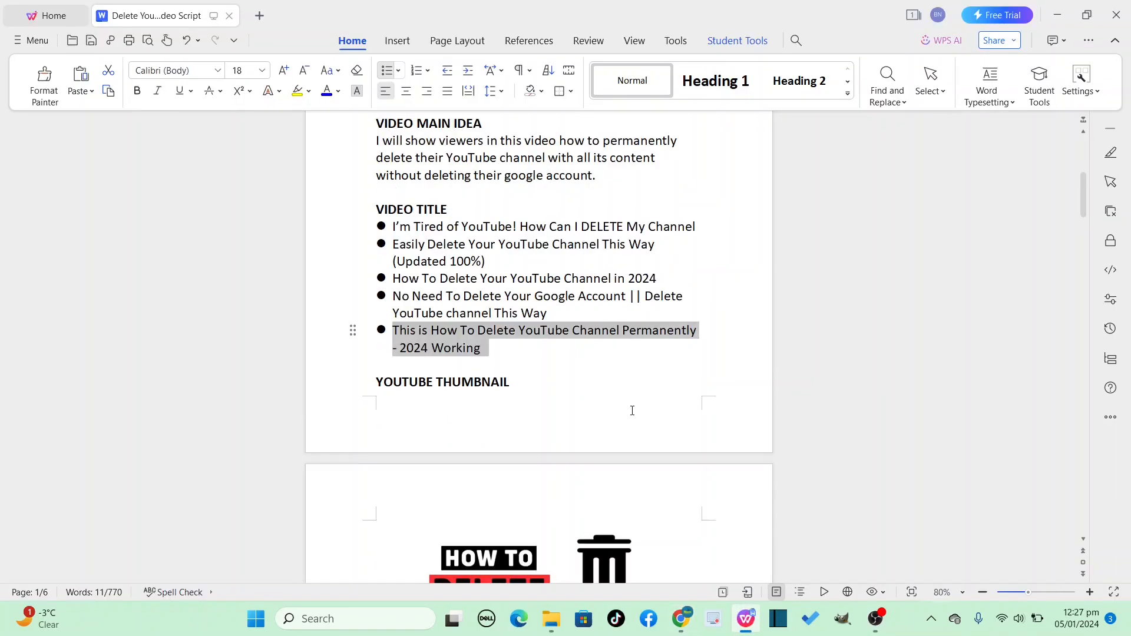
{"action": "scroll", "coordinate": [629, 409], "scroll_direction": "down", "scroll_amount": 20}
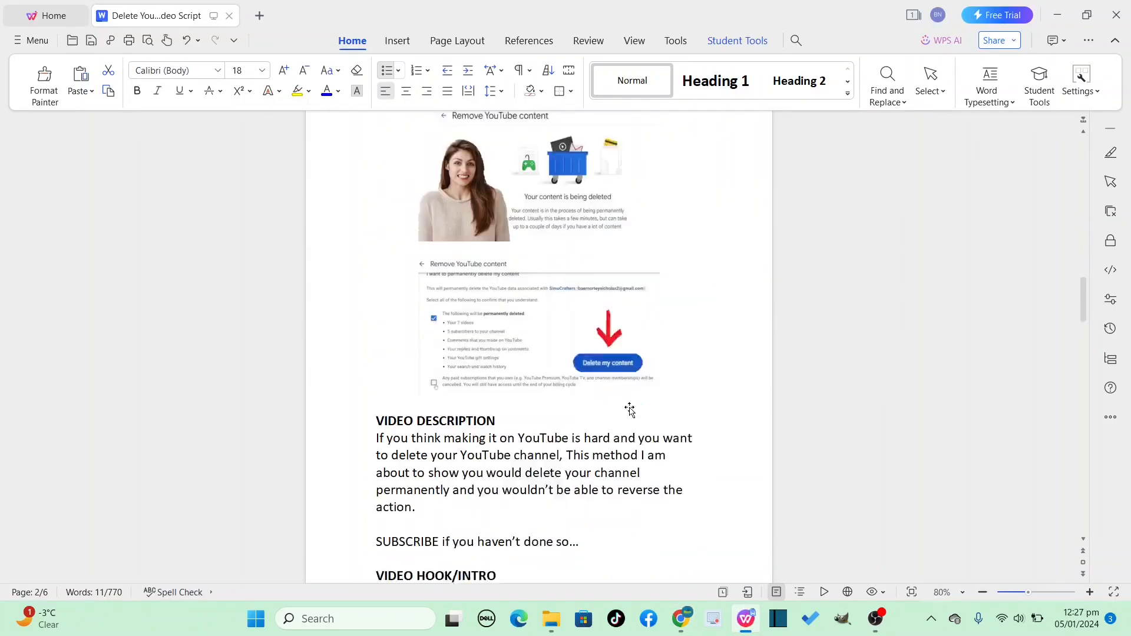
{"action": "left_click_drag", "start_coordinate": [582, 361], "coordinate": [373, 257]}
{"action": "left_click", "coordinate": [375, 204]}
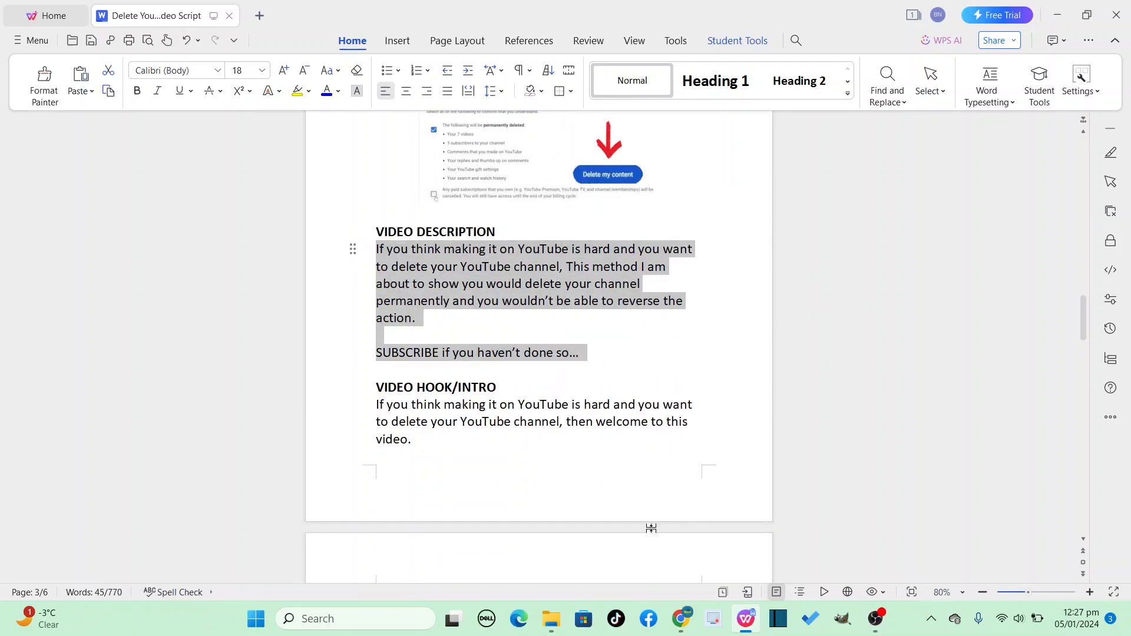
{"action": "left_click", "coordinate": [681, 619]}
{"action": "left_click", "coordinate": [405, 407]}
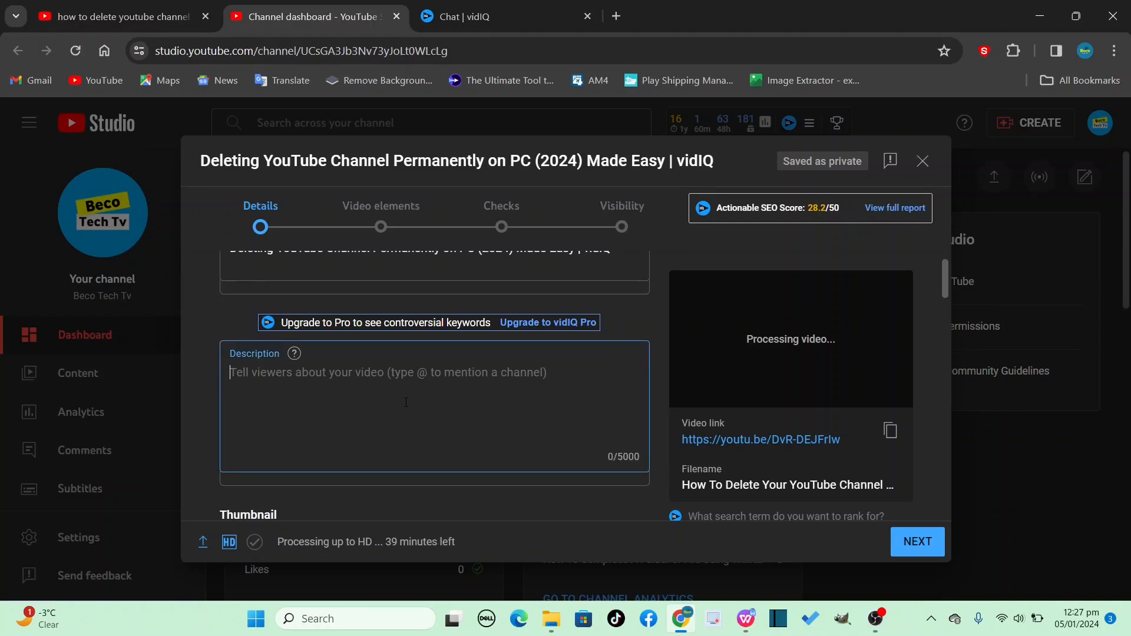
{"action": "key", "text": "ctrl+v"}
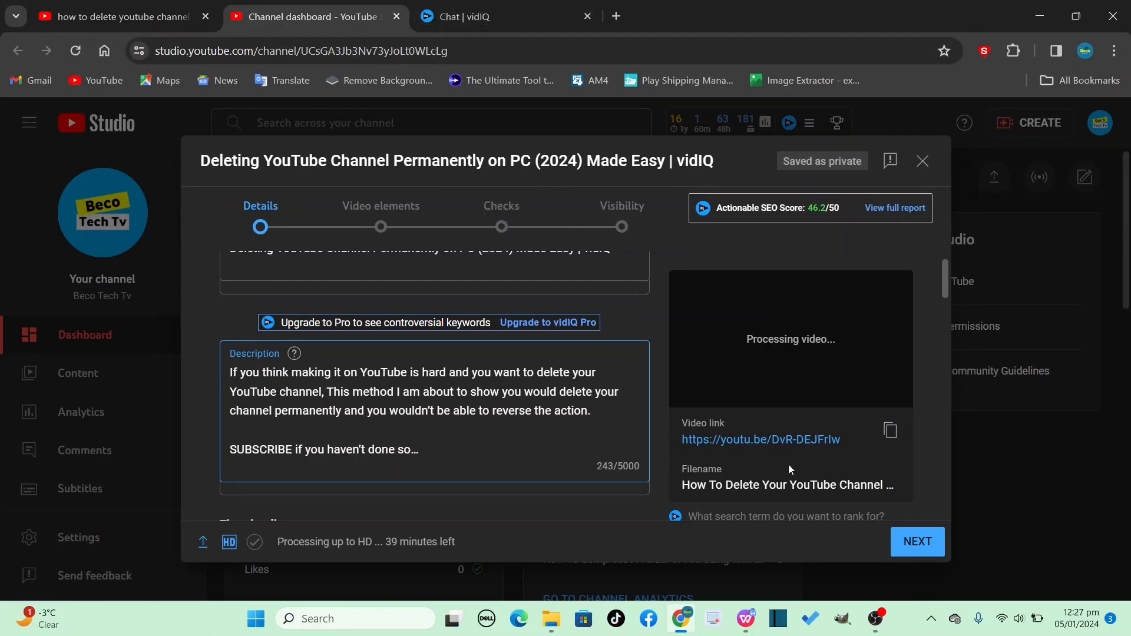
Upload the image file Thumbnail from the How To Delete Your YouTube Channel folder as the video's thumbnail
{"action": "scroll", "coordinate": [656, 401], "scroll_direction": "down", "scroll_amount": 5}
{"action": "scroll", "coordinate": [663, 399], "scroll_direction": "up", "scroll_amount": 1}
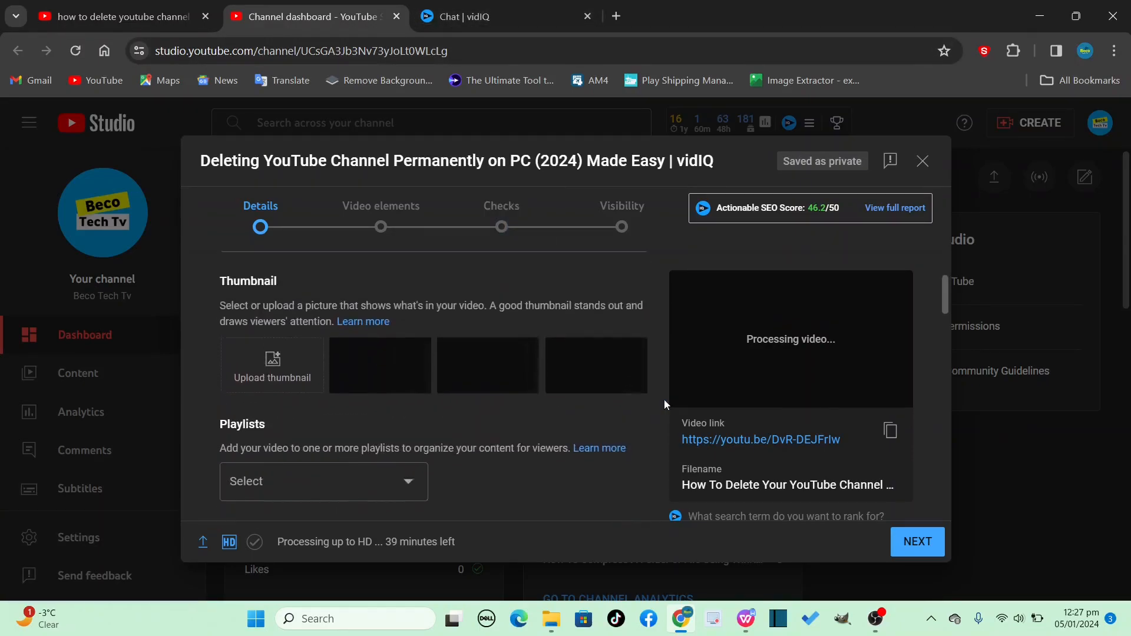
{"action": "left_click", "coordinate": [286, 375]}
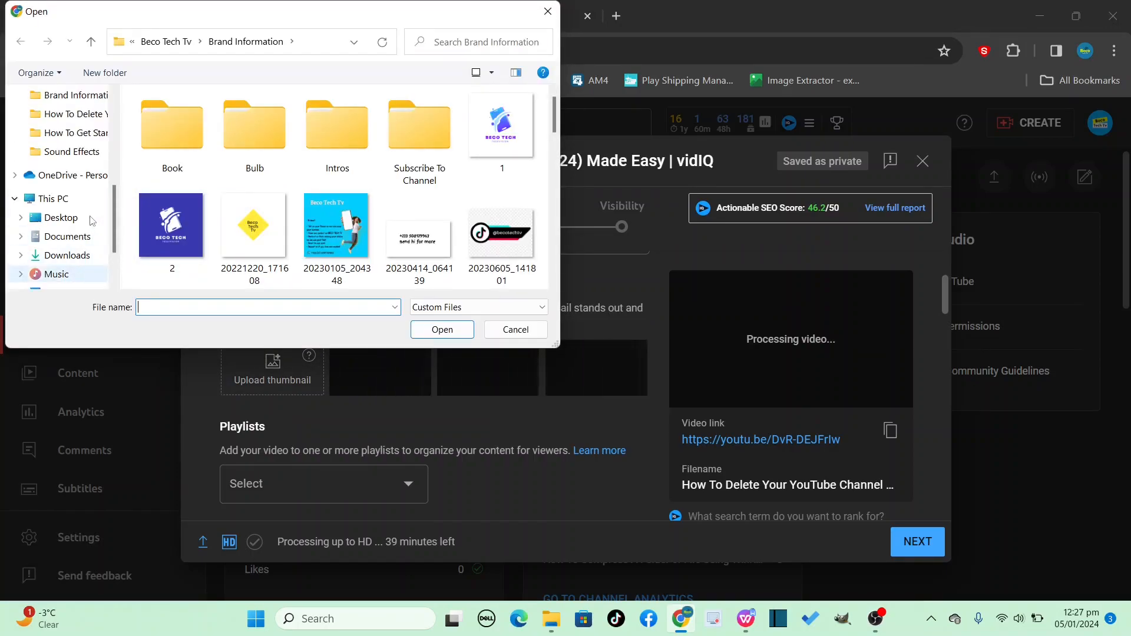
{"action": "scroll", "coordinate": [89, 221], "scroll_direction": "up", "scroll_amount": 1}
{"action": "left_click", "coordinate": [74, 152]}
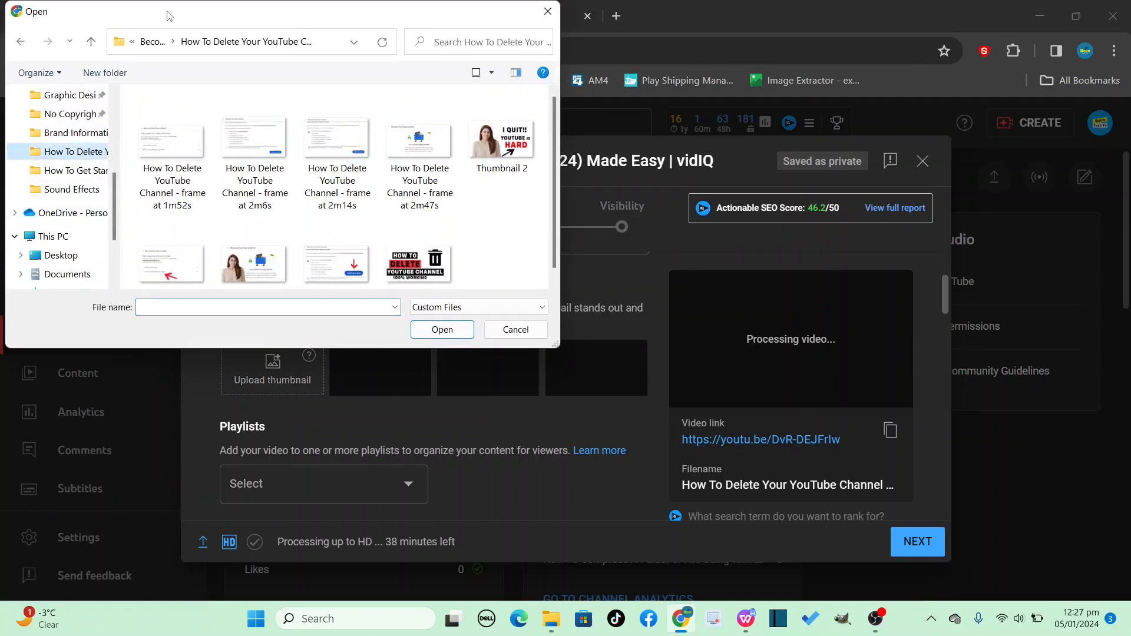
{"action": "scroll", "coordinate": [500, 260], "scroll_direction": "down", "scroll_amount": 1}
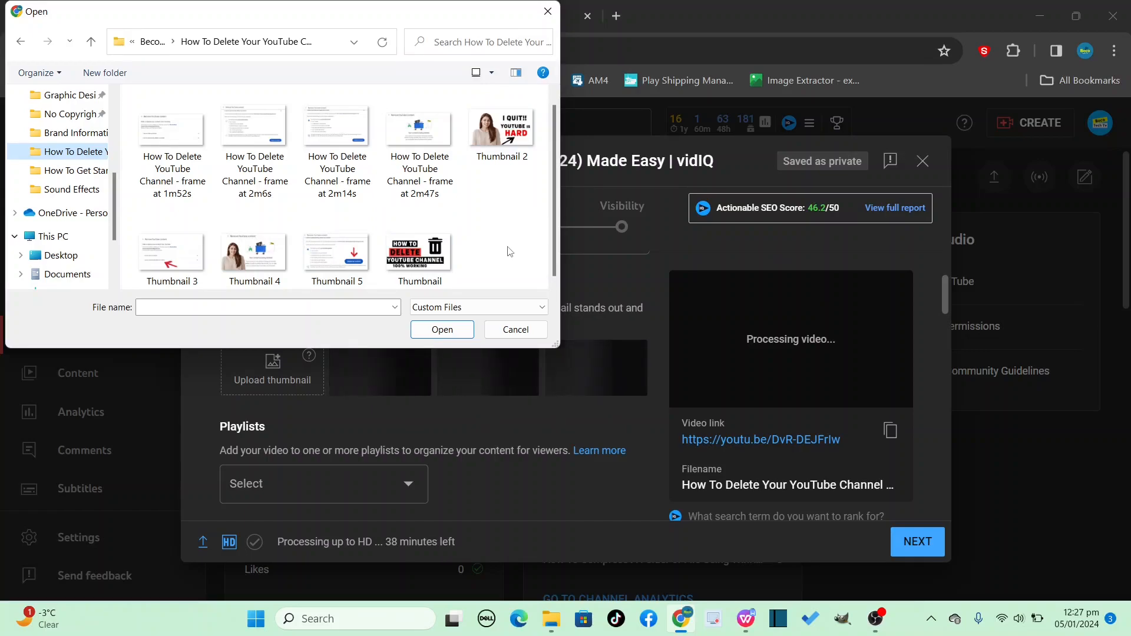
{"action": "left_click", "coordinate": [433, 259]}
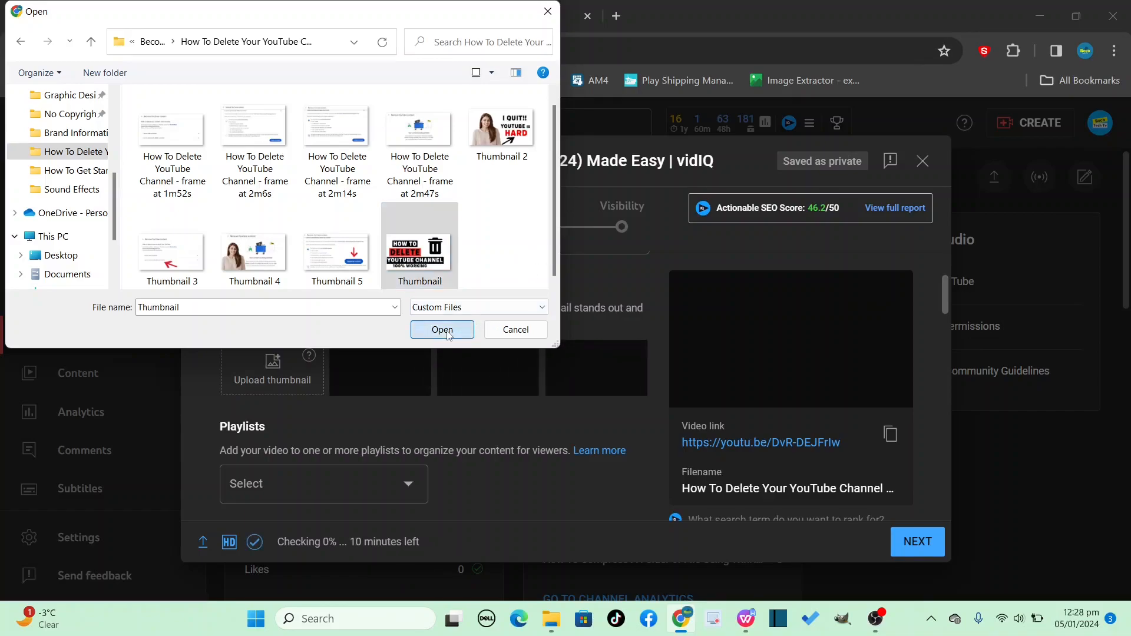
{"action": "left_click", "coordinate": [442, 329]}
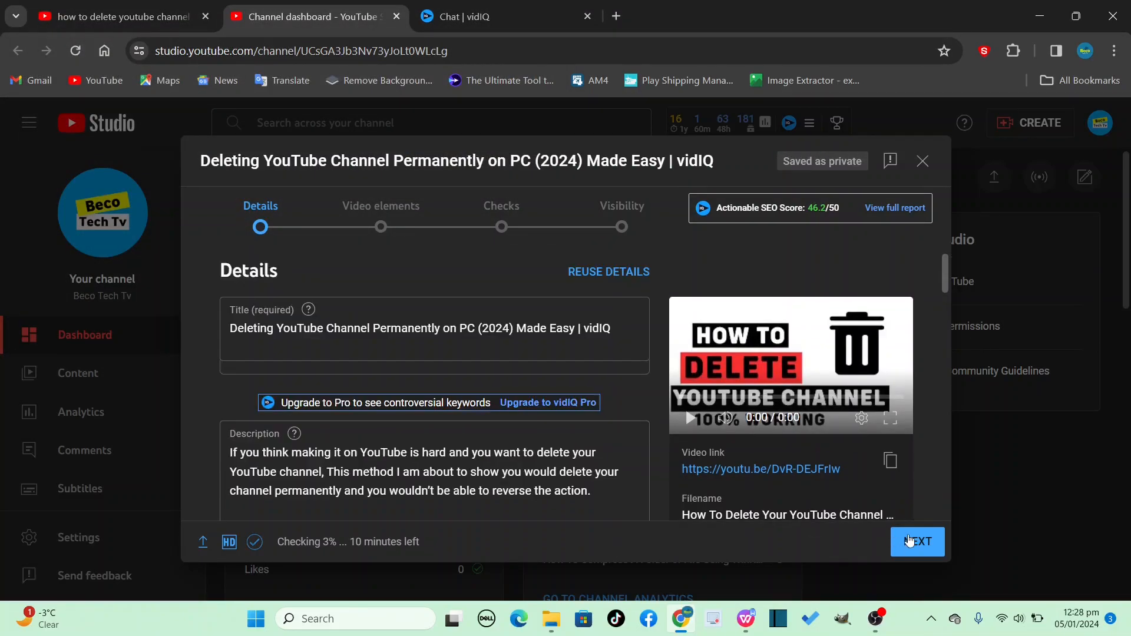
Add an end screen to the video by importing the layout from the latest video
{"action": "left_click", "coordinate": [917, 541]}
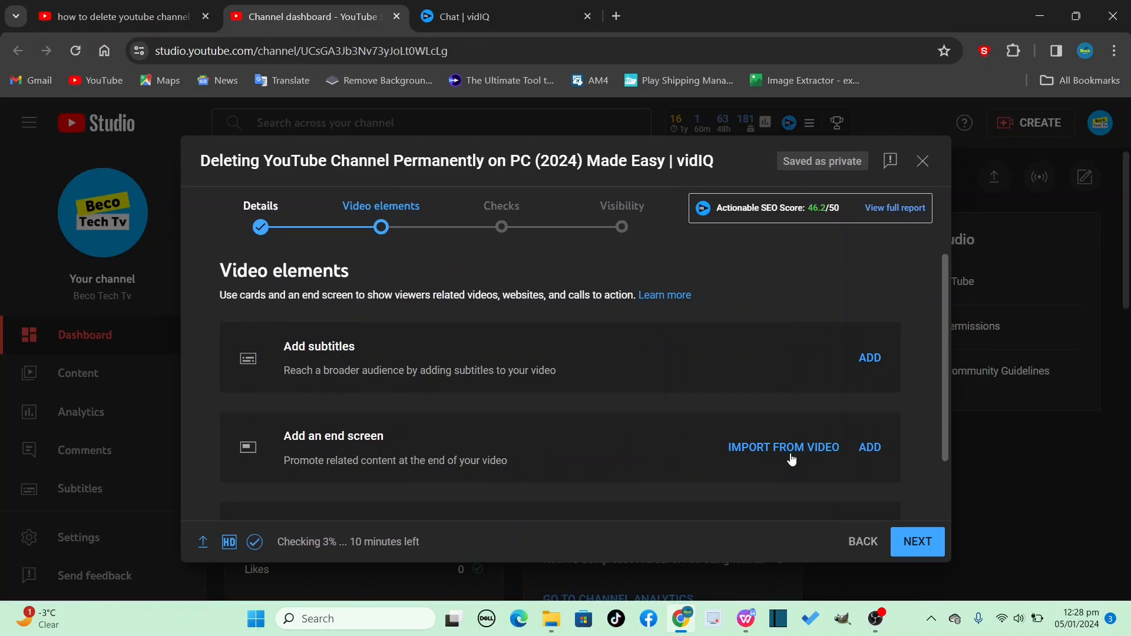
{"action": "left_click", "coordinate": [870, 449]}
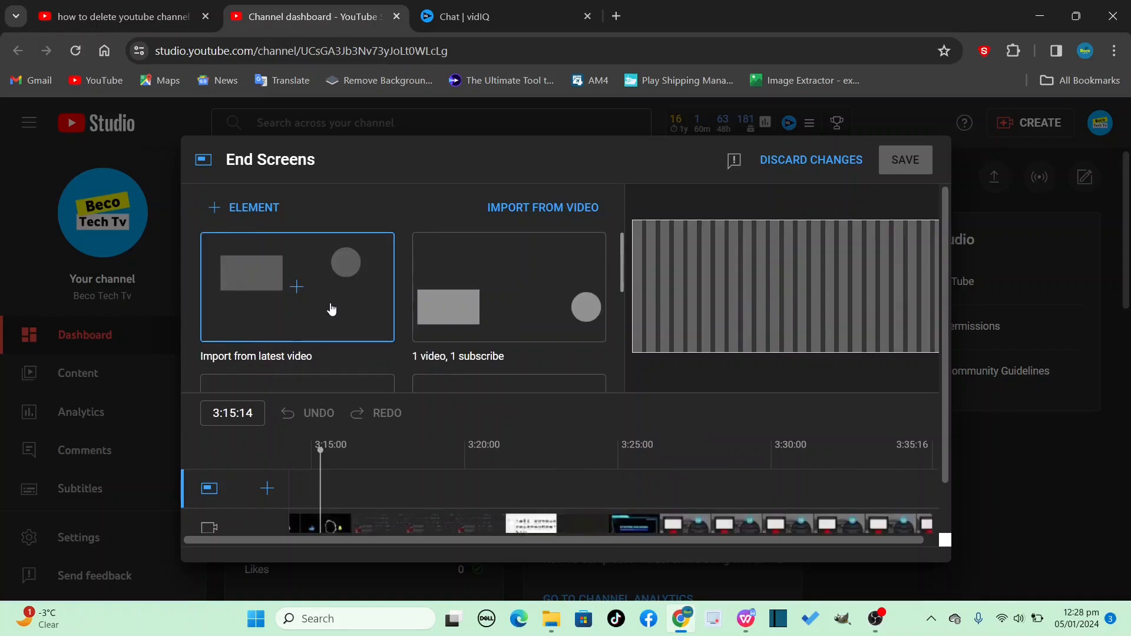
{"action": "left_click", "coordinate": [332, 309]}
Extend both the subscribe and the video end screen elements so they start at 3:26:05
{"action": "left_click", "coordinate": [656, 441]}
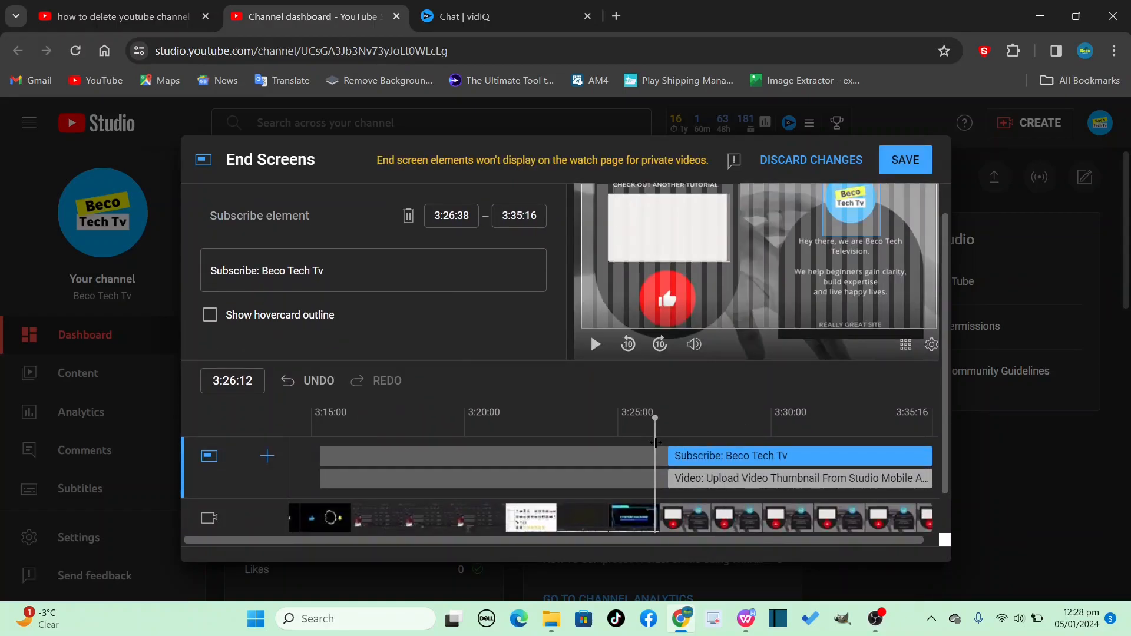
{"action": "scroll", "coordinate": [655, 442], "scroll_direction": "up", "scroll_amount": 1}
{"action": "left_click_drag", "start_coordinate": [669, 510], "coordinate": [651, 510]}
{"action": "scroll", "coordinate": [652, 509], "scroll_direction": "down", "scroll_amount": 1}
{"action": "left_click", "coordinate": [657, 400]}
{"action": "left_click_drag", "start_coordinate": [658, 400], "coordinate": [651, 401]}
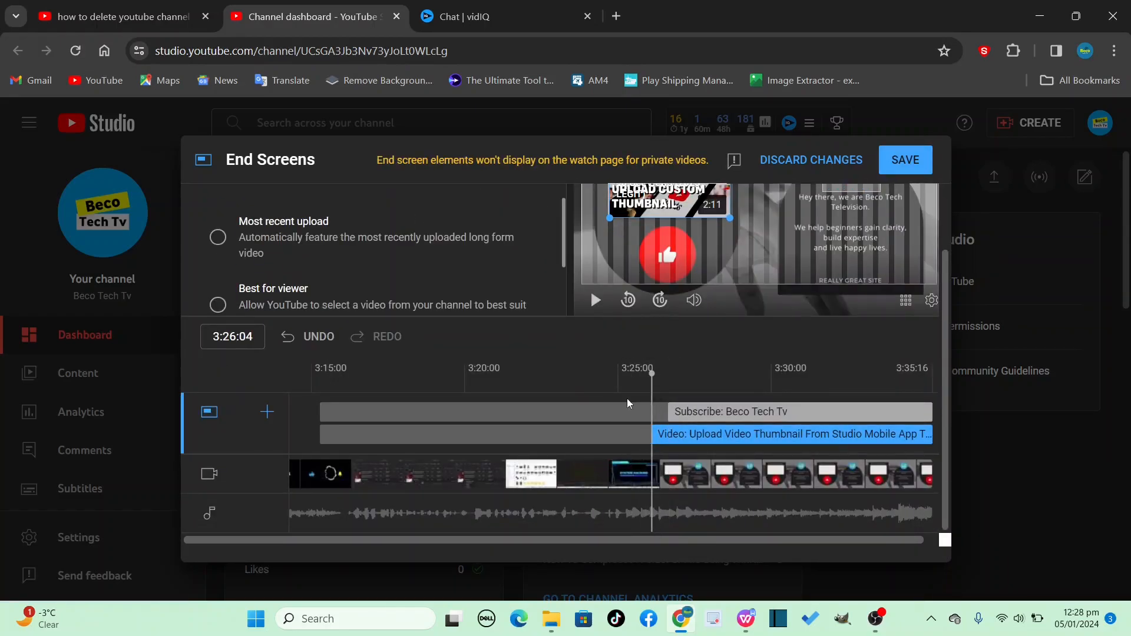
Change the end screen's video element to "Easy Way To Download YouTube Video To PC" and save the end screen
{"action": "left_click", "coordinate": [707, 510]}
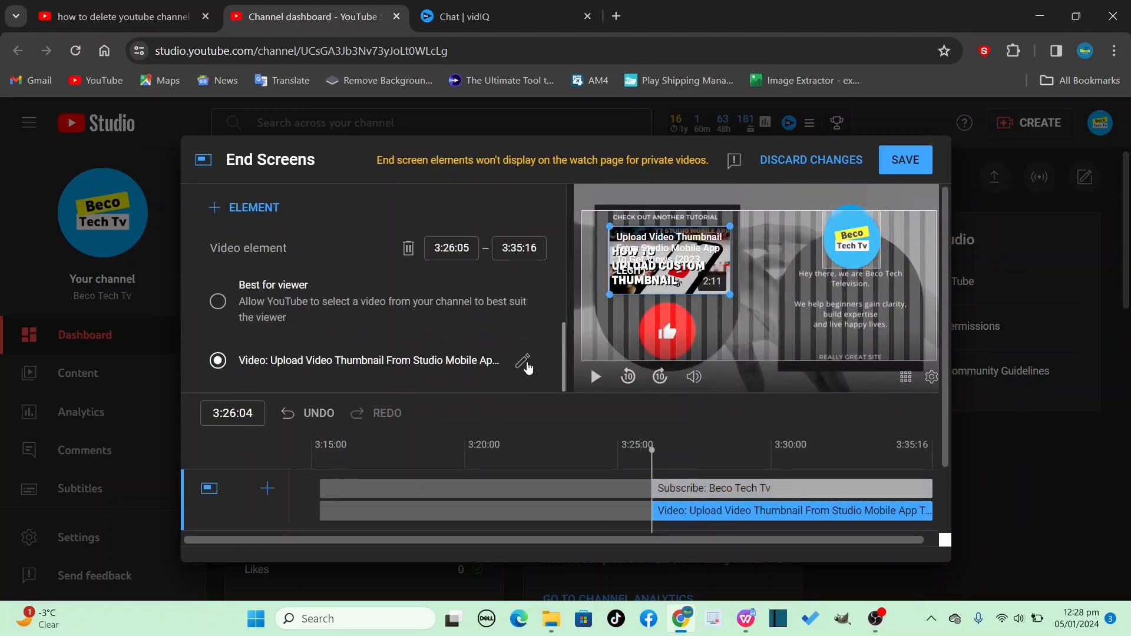
{"action": "left_click", "coordinate": [527, 362]}
{"action": "scroll", "coordinate": [897, 387], "scroll_direction": "down", "scroll_amount": 3}
{"action": "scroll", "coordinate": [898, 388], "scroll_direction": "down", "scroll_amount": 2}
{"action": "scroll", "coordinate": [897, 387], "scroll_direction": "up", "scroll_amount": 4}
{"action": "left_click", "coordinate": [285, 461]}
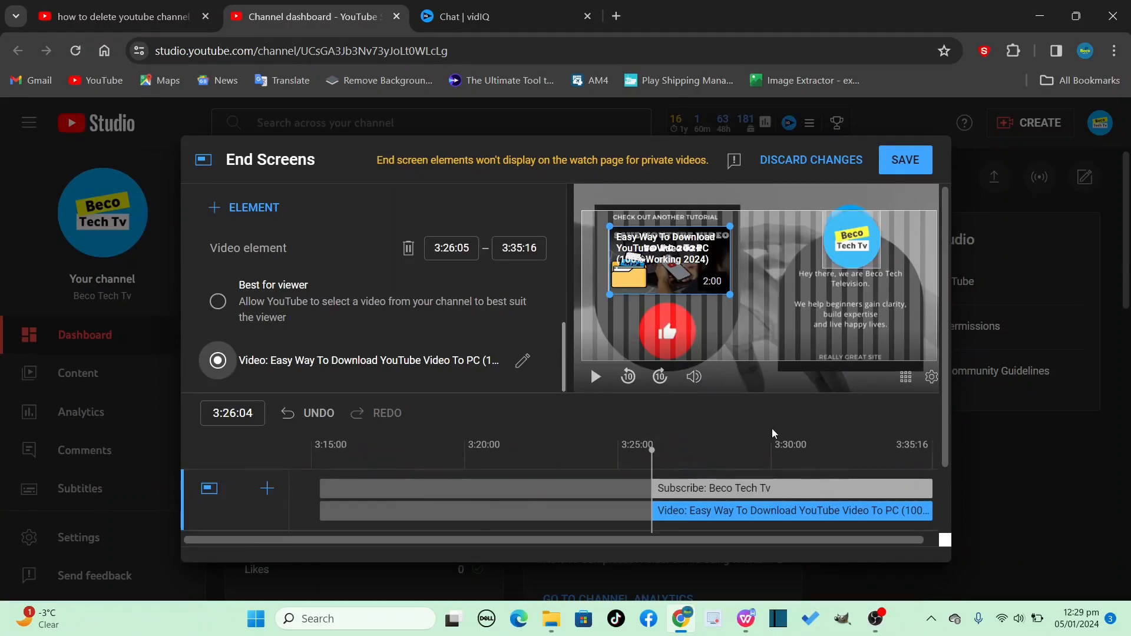
{"action": "left_click", "coordinate": [908, 158]}
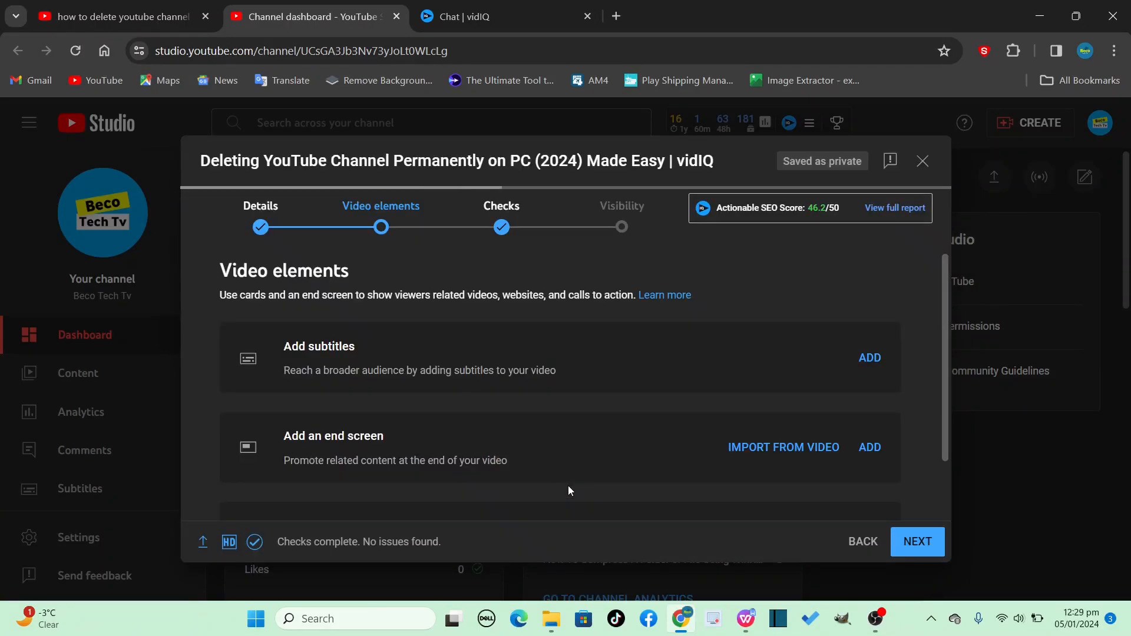
Add a video card at 0:55:41 that promotes the "Easy Way To Download YouTube Video To PC" video
{"action": "left_click", "coordinate": [870, 467]}
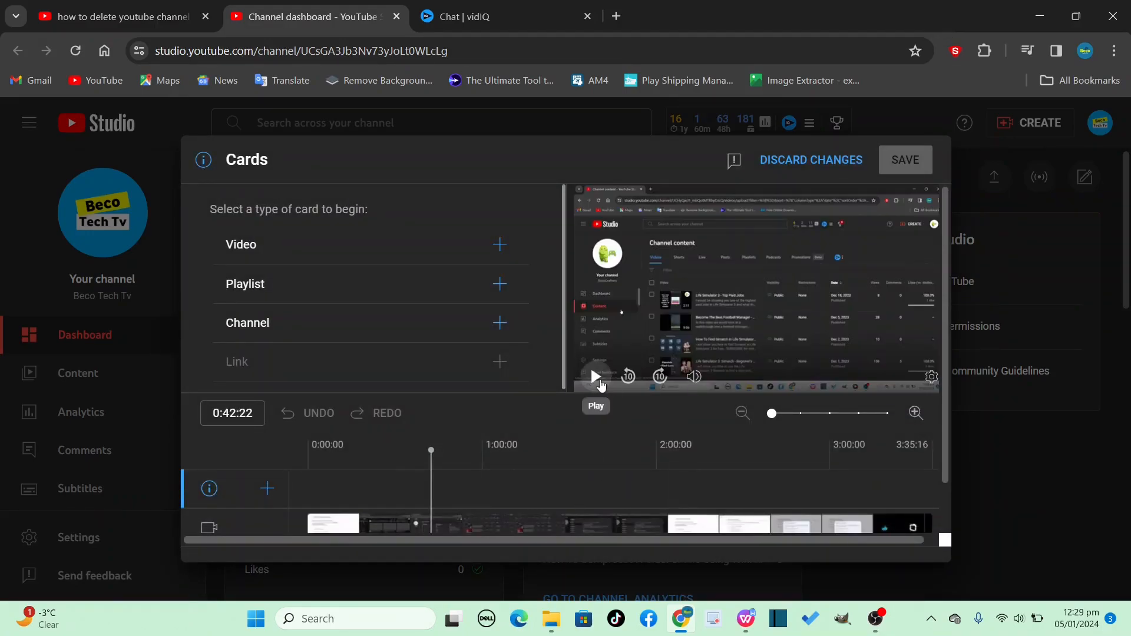
{"action": "left_click", "coordinate": [460, 498]}
{"action": "left_click", "coordinate": [596, 378]}
{"action": "left_click", "coordinate": [596, 378]}
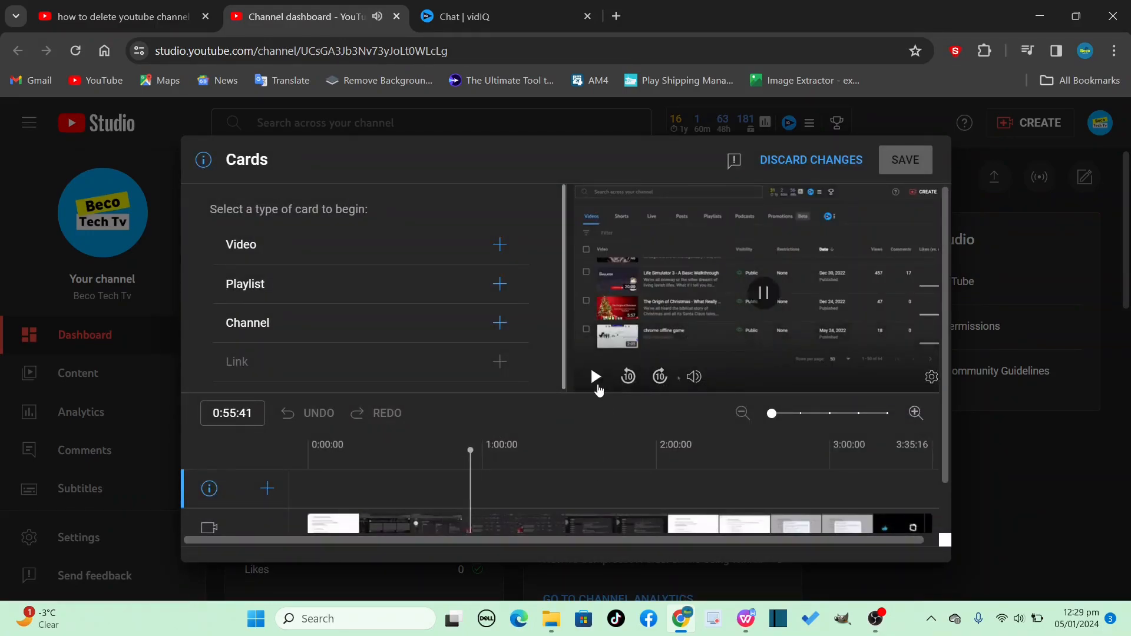
{"action": "left_click", "coordinate": [499, 244]}
{"action": "left_click", "coordinate": [274, 425]}
Give the card the teaser text "Download YouTube Video To Pc" and save the cards
{"action": "scroll", "coordinate": [377, 318], "scroll_direction": "down", "scroll_amount": 2}
{"action": "left_click", "coordinate": [415, 346]}
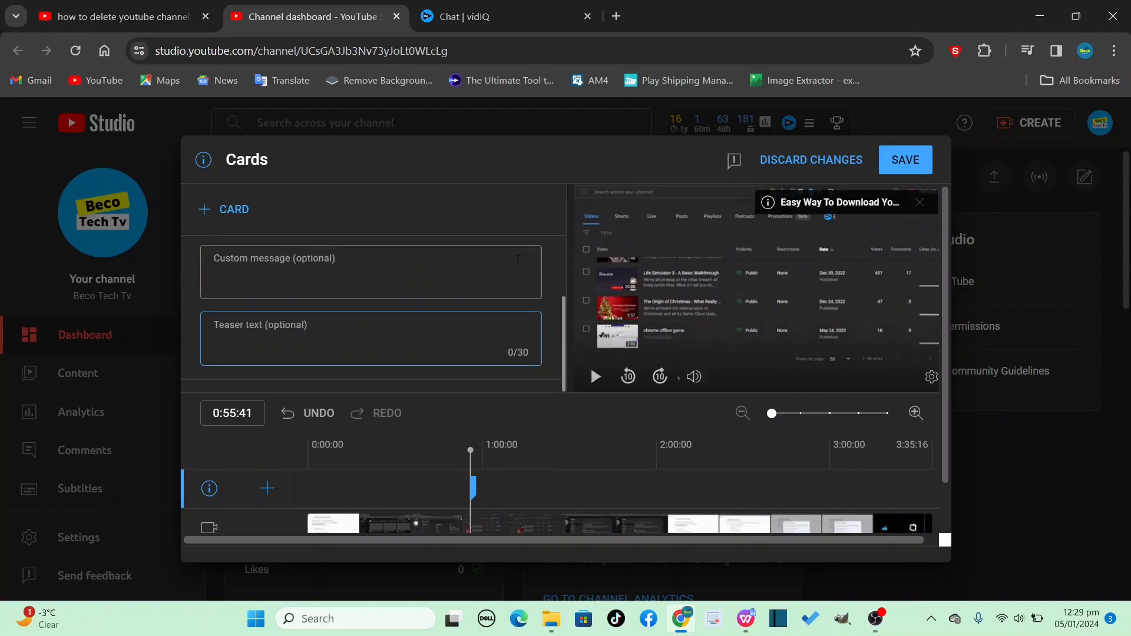
{"action": "type", "text": "How To Download YouTube Video To Pc"}
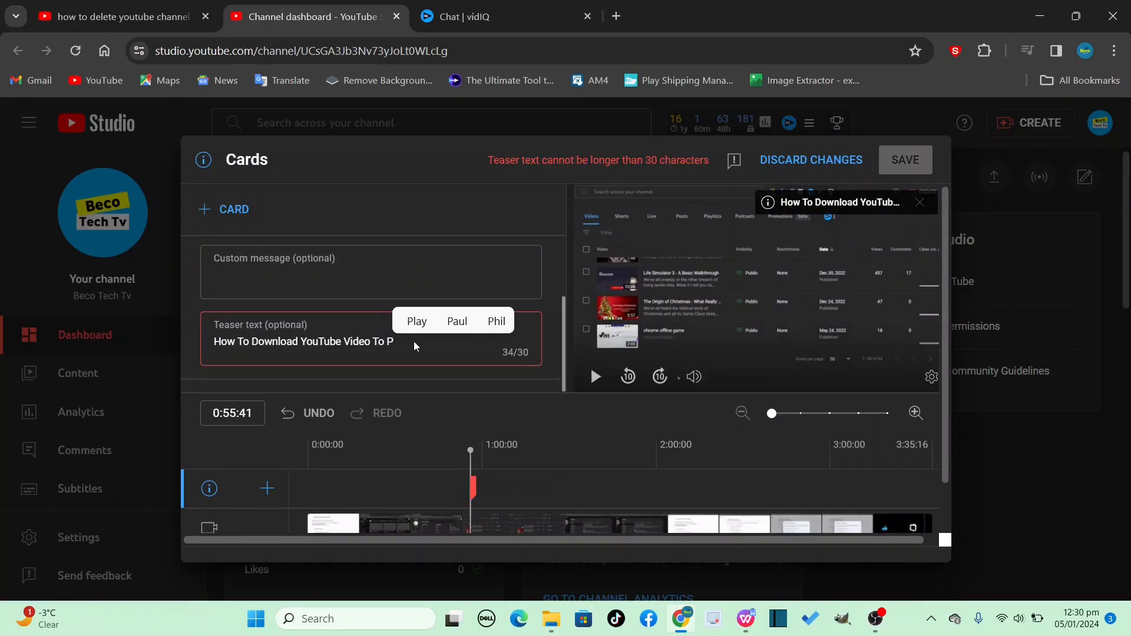
{"action": "left_click", "coordinate": [252, 342]}
{"action": "key", "text": "BackSpace"}
{"action": "key", "text": "BackSpace"}
{"action": "key", "text": "BackSpace"}
{"action": "key", "text": "BackSpace"}
{"action": "key", "text": "BackSpace"}
{"action": "key", "text": "BackSpace"}
{"action": "key", "text": "BackSpace"}
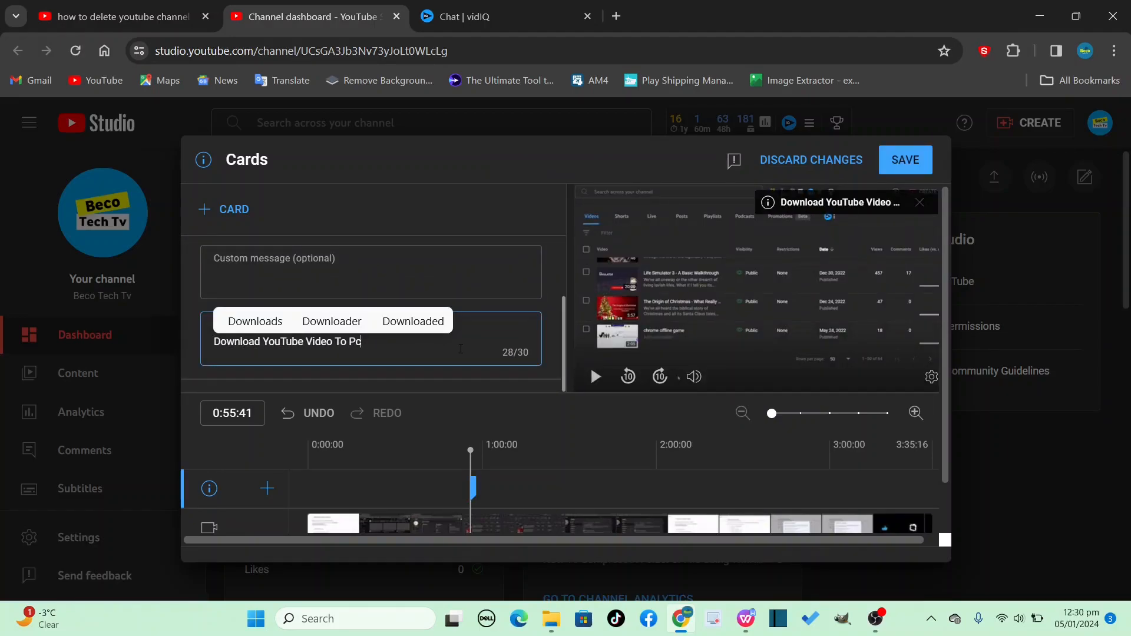
{"action": "left_click", "coordinate": [896, 171]}
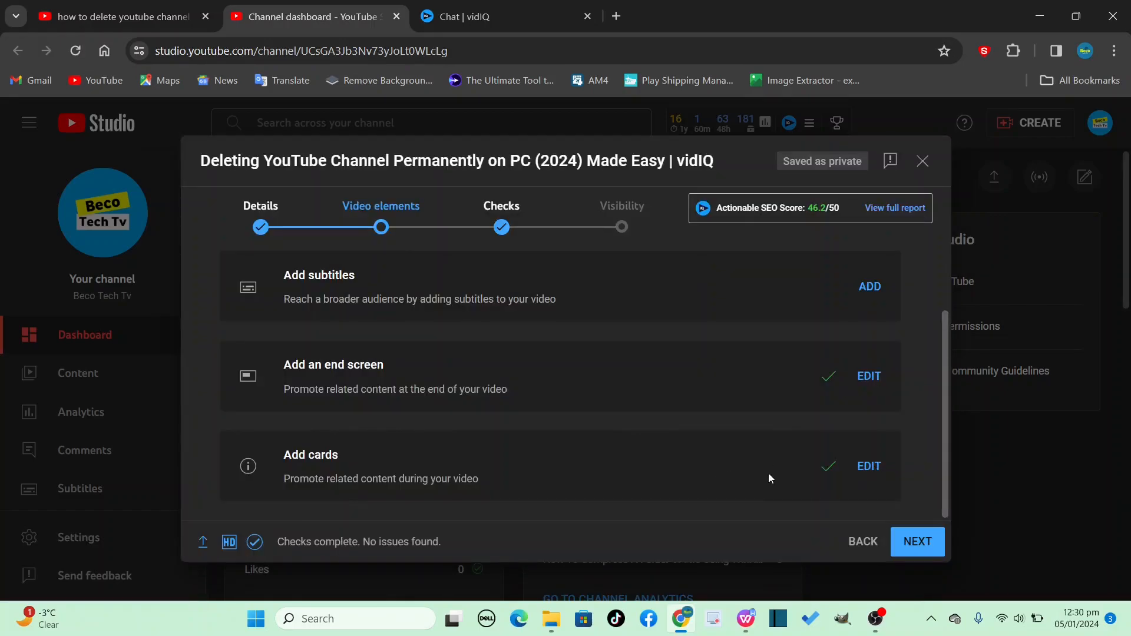
Go through the copyright checks and proceed to the video's visibility settings
{"action": "left_click", "coordinate": [501, 218]}
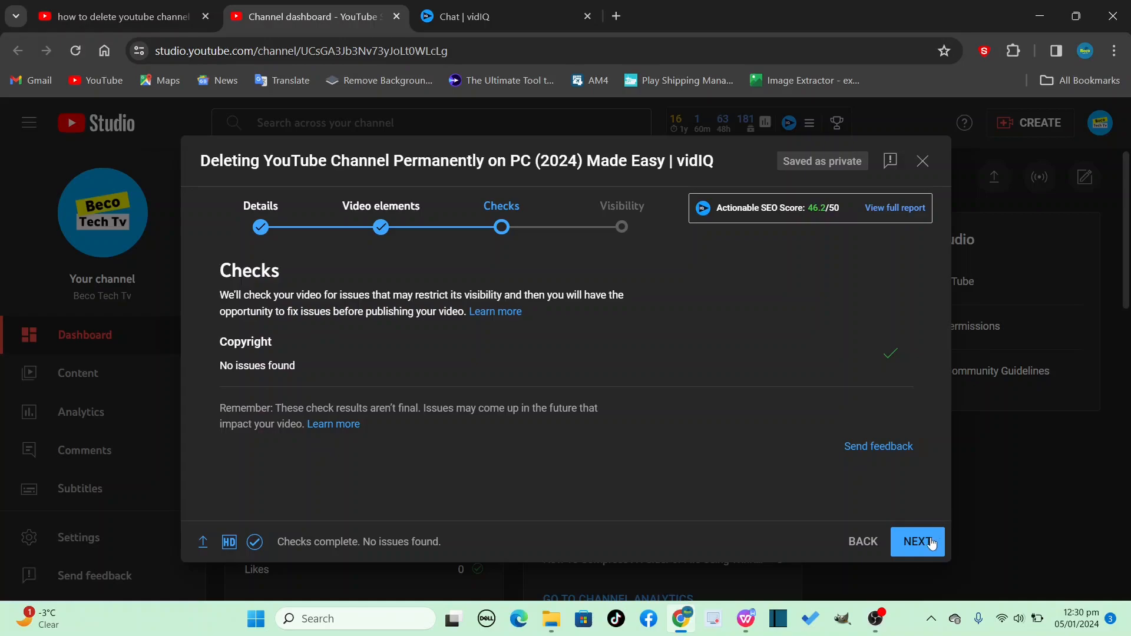
{"action": "left_click", "coordinate": [904, 542]}
{"action": "scroll", "coordinate": [627, 457], "scroll_direction": "down", "scroll_amount": 1}
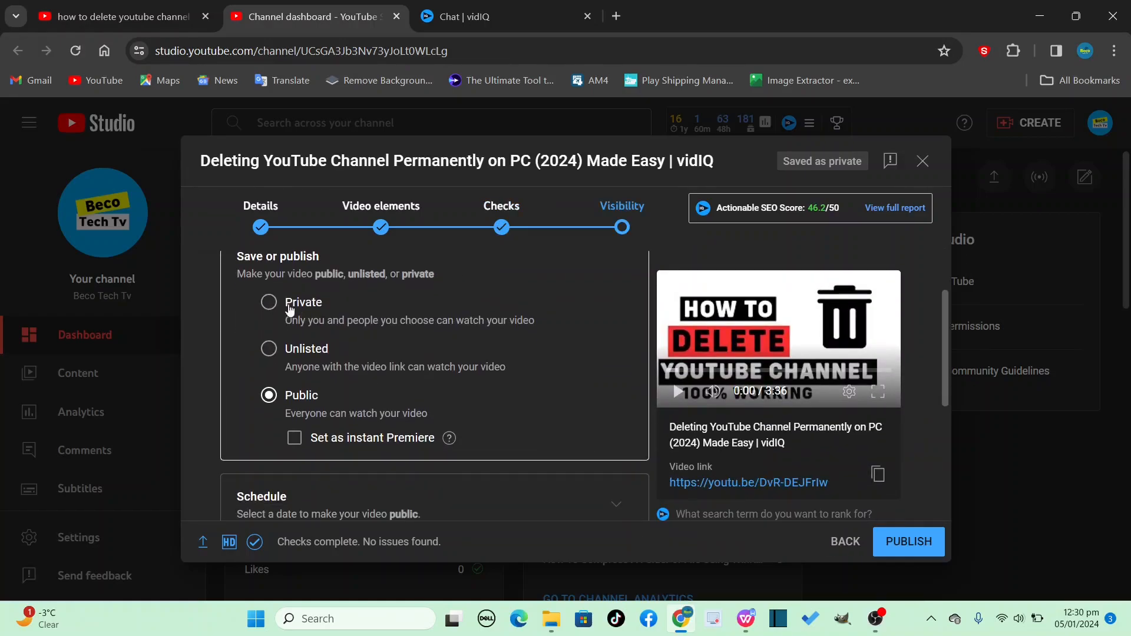
Try the Private, Unlisted and Schedule visibility options for the video, then return it to Public
{"action": "left_click", "coordinate": [269, 303]}
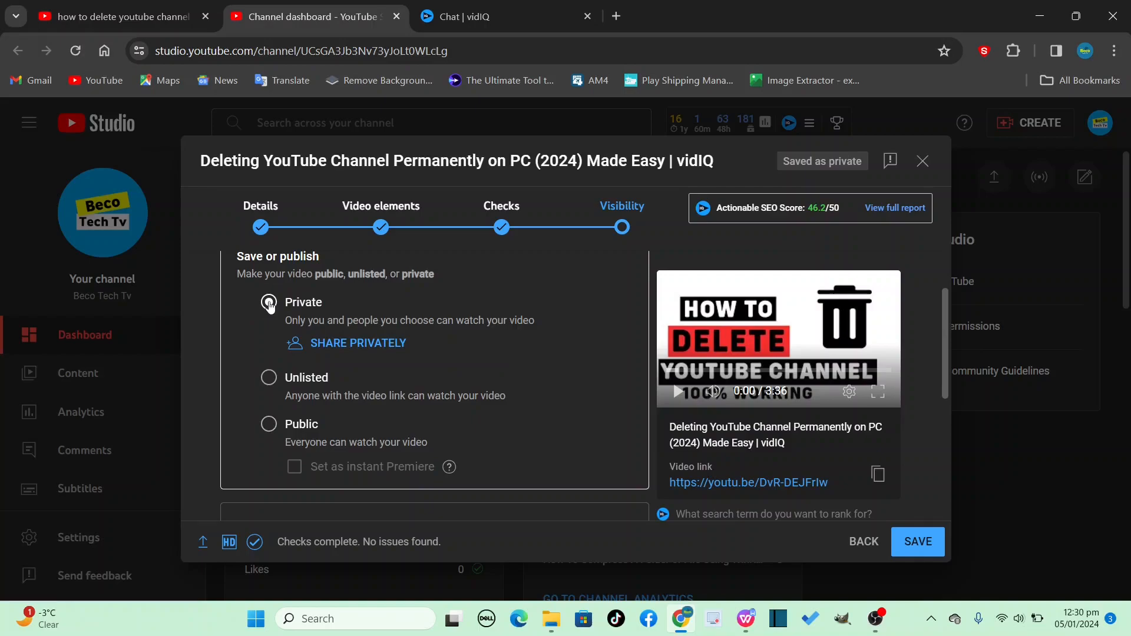
{"action": "left_click", "coordinate": [269, 380]}
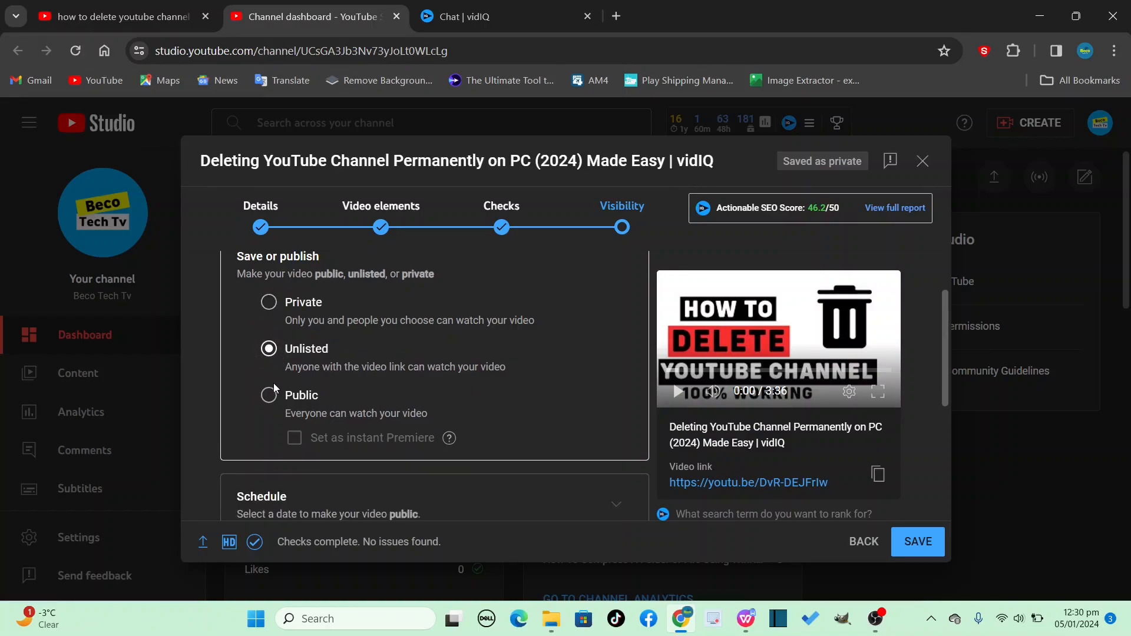
{"action": "left_click", "coordinate": [269, 395]}
{"action": "scroll", "coordinate": [566, 366], "scroll_direction": "down", "scroll_amount": 2}
{"action": "left_click", "coordinate": [611, 355]}
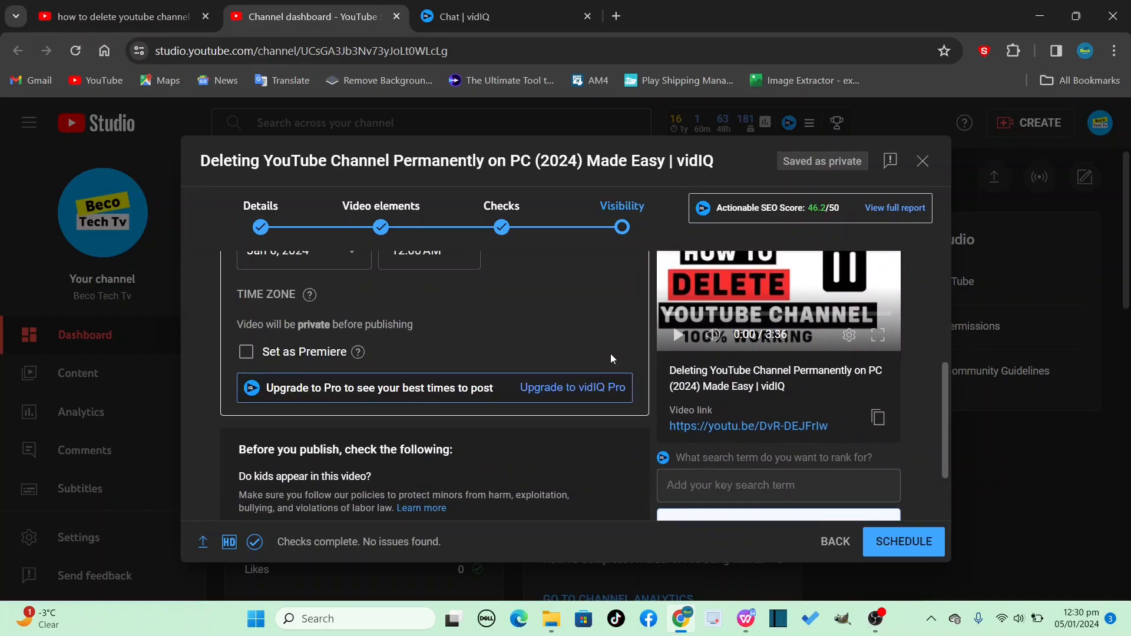
{"action": "scroll", "coordinate": [610, 353], "scroll_direction": "up", "scroll_amount": 5}
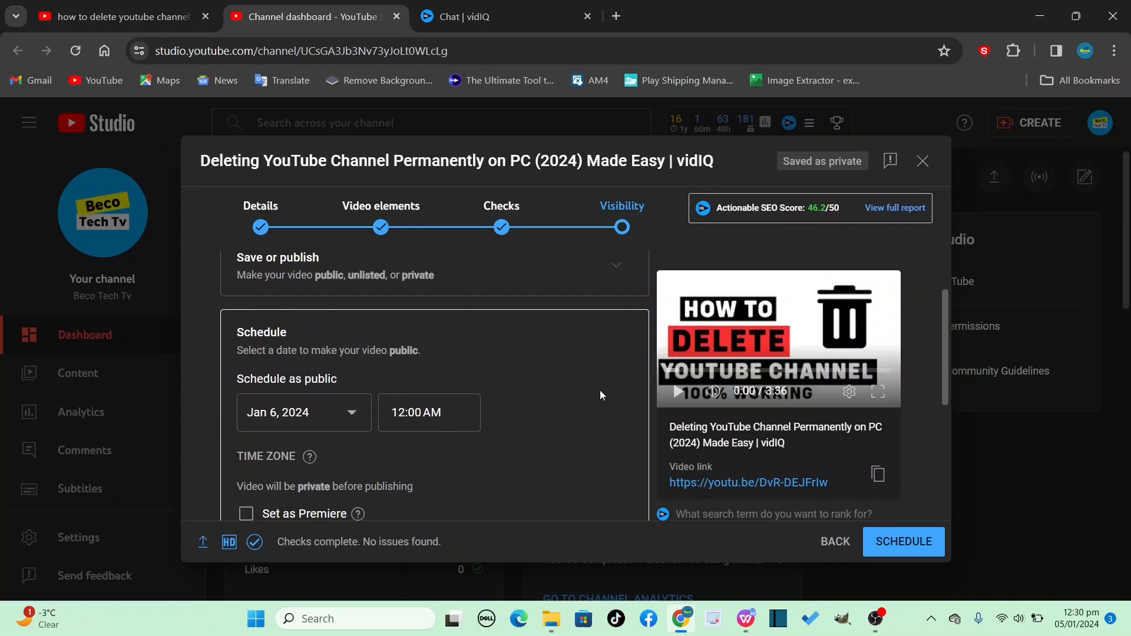
{"action": "left_click", "coordinate": [507, 358]}
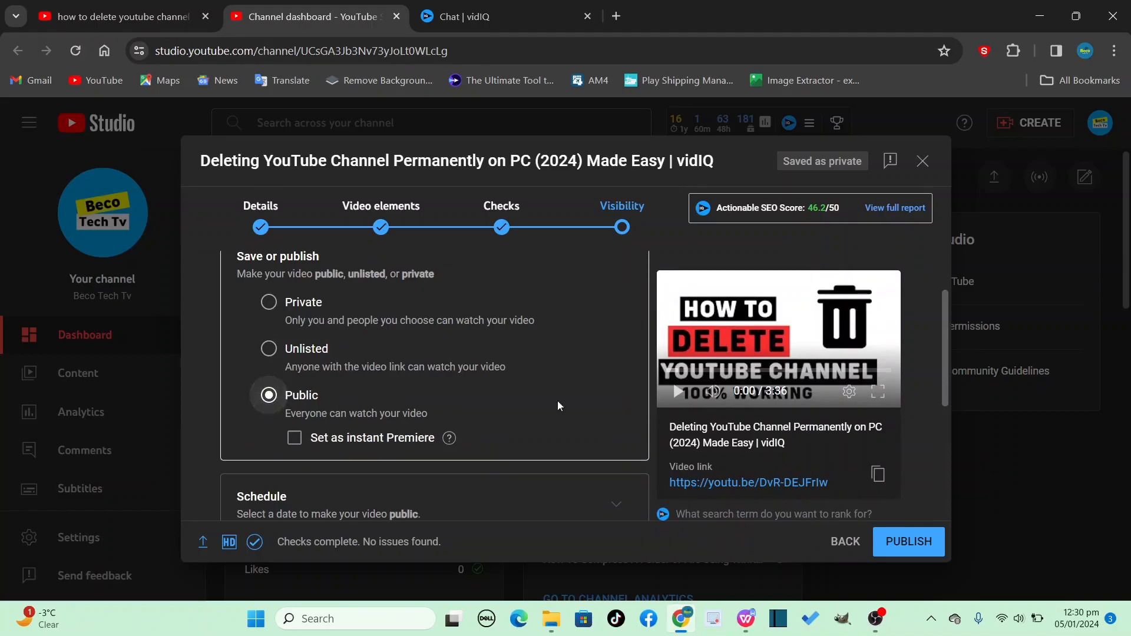
Publish the video and open the channel's content list
{"action": "scroll", "coordinate": [554, 400], "scroll_direction": "down", "scroll_amount": 4}
{"action": "left_click", "coordinate": [910, 542]}
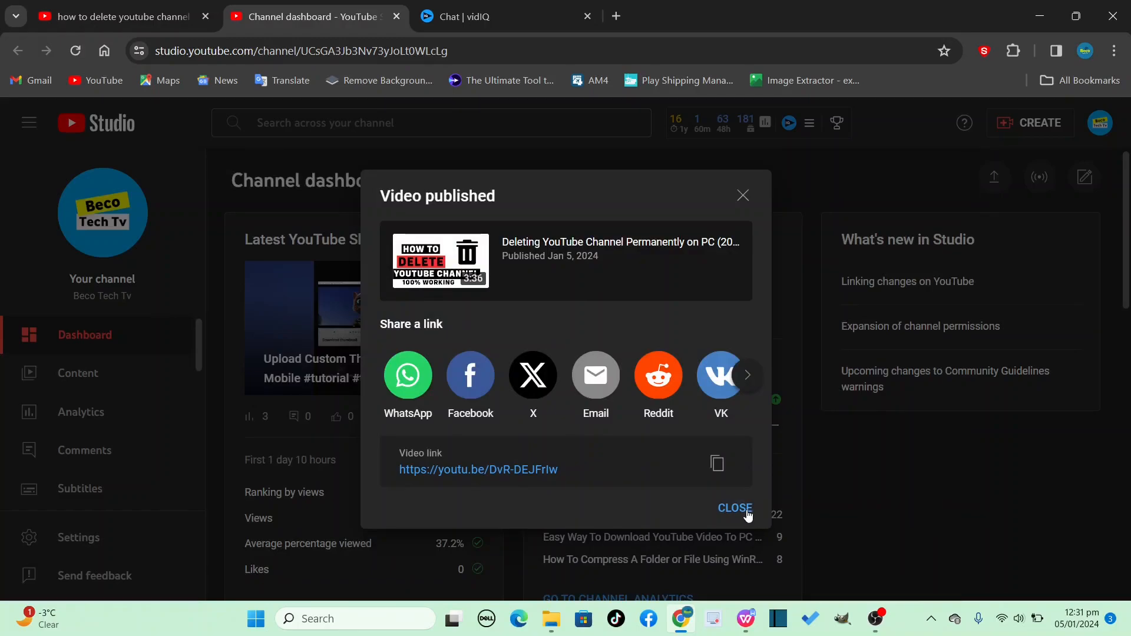
{"action": "left_click", "coordinate": [735, 508]}
{"action": "left_click", "coordinate": [56, 384]}
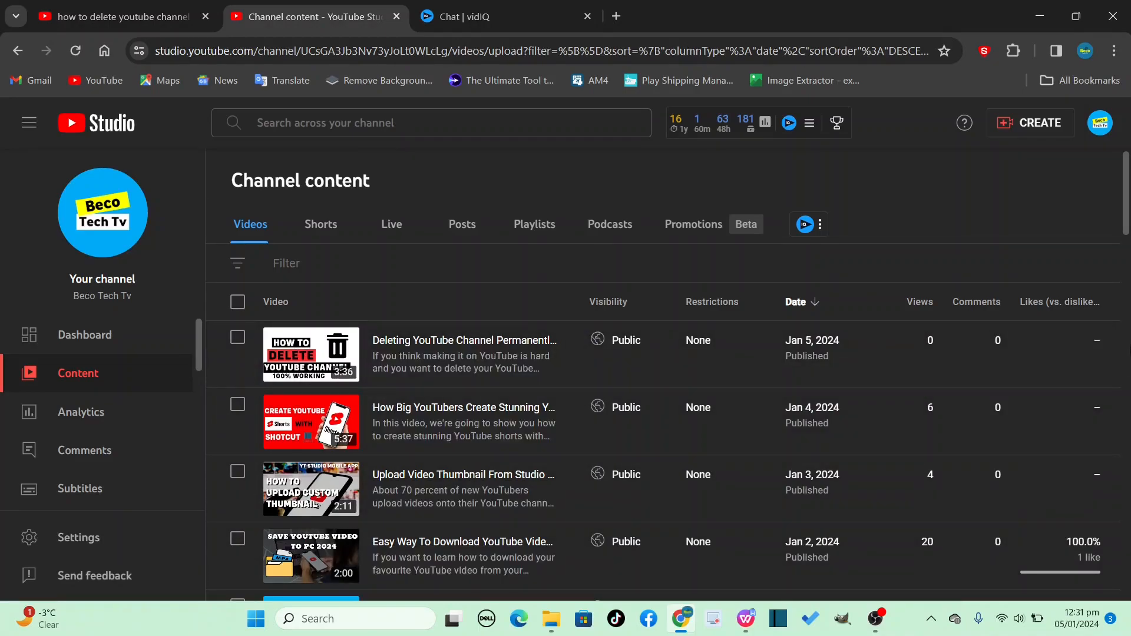
{"action": "left_click", "coordinate": [1039, 16]}
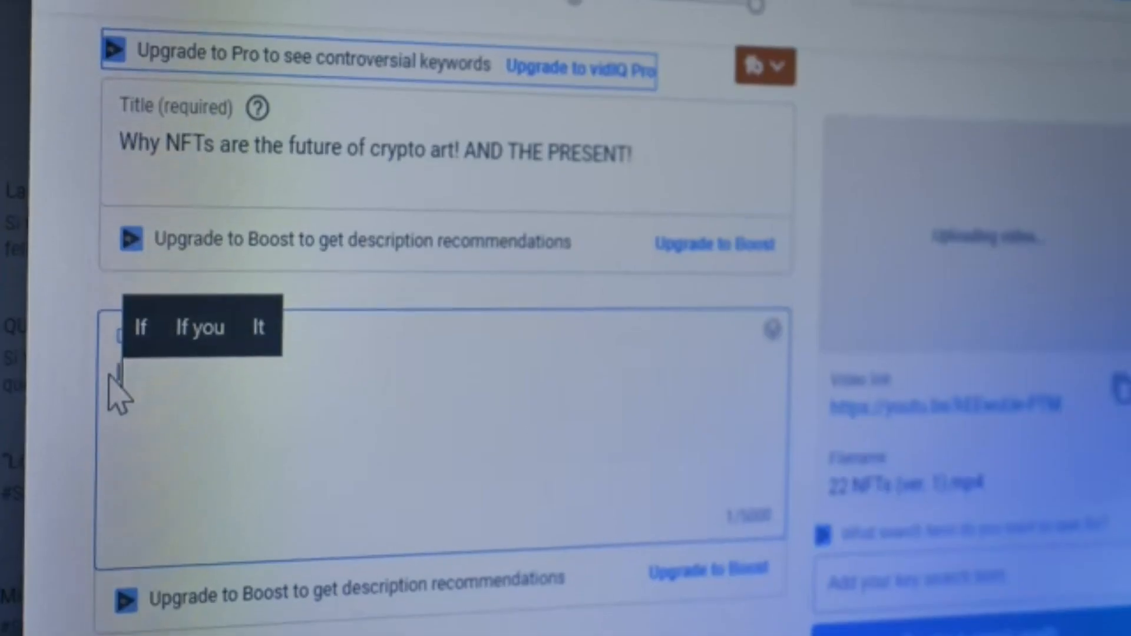
{"action": "type", "text": "n th"}
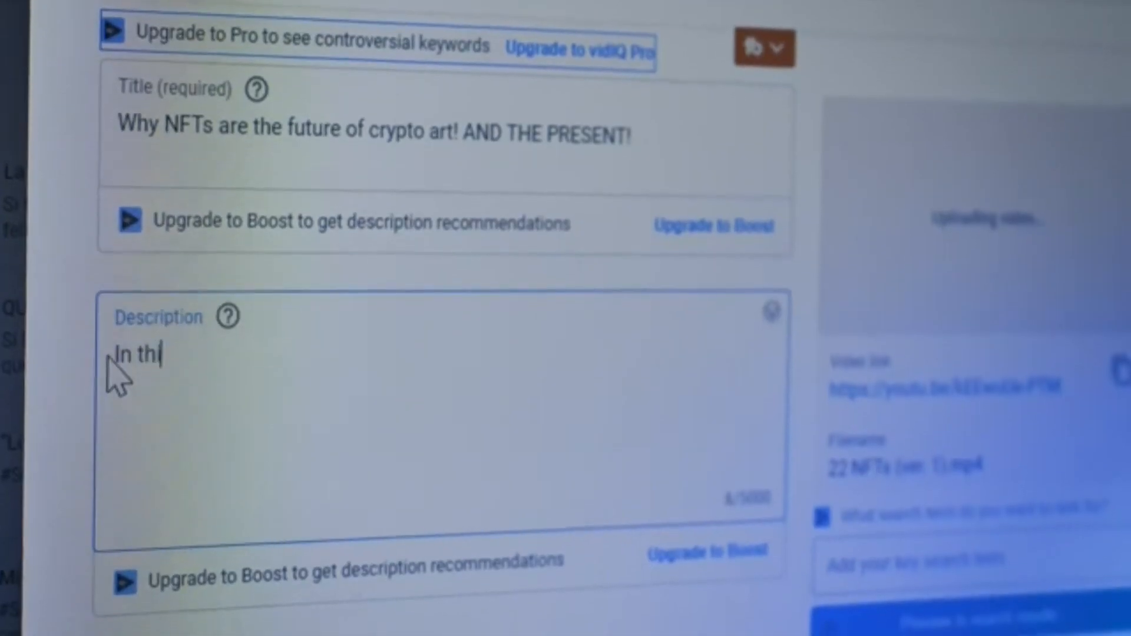
{"action": "type", "text": "is youtube video we"}
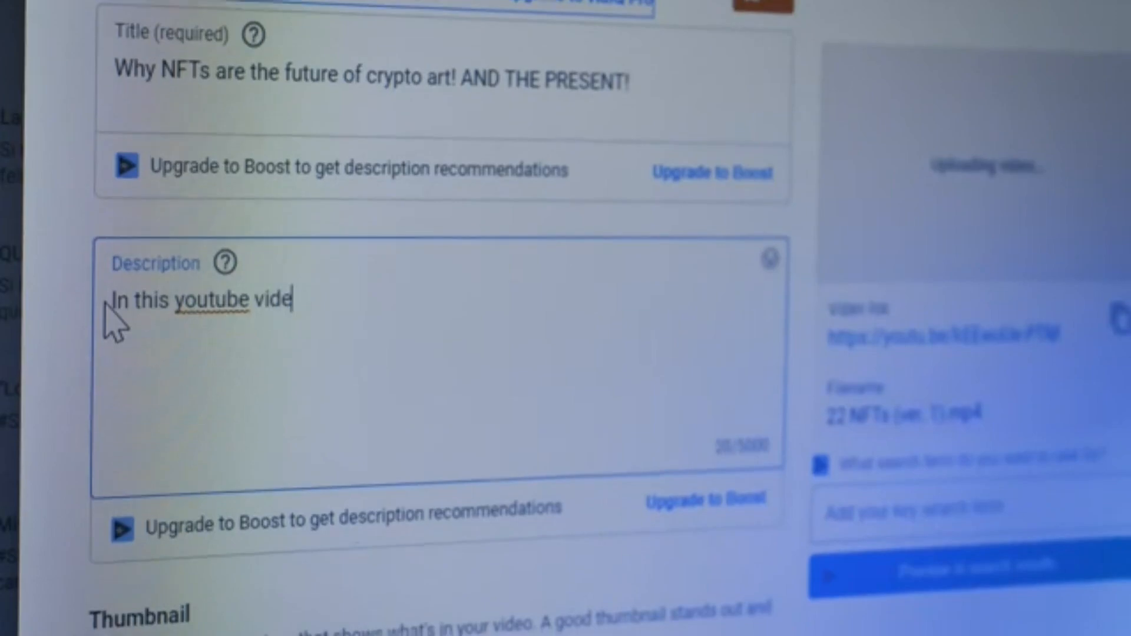
{"action": "type", "text": "'ll gonna"}
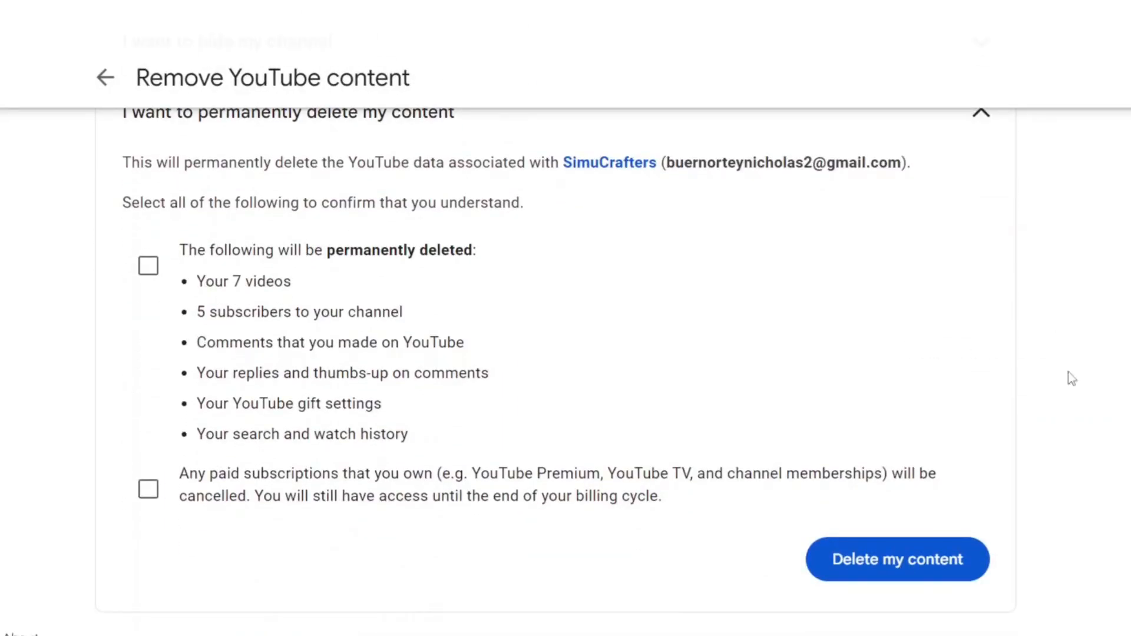
{"action": "left_click", "coordinate": [149, 268]}
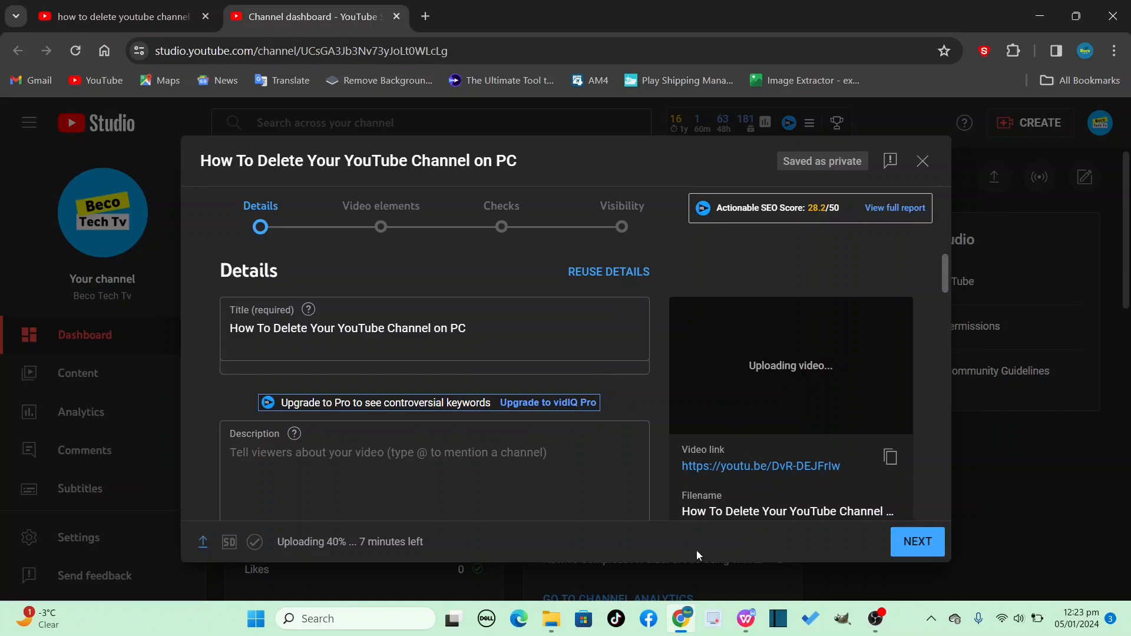
Switch to the video script document in WPS Office and find its list of proposed video titles
{"action": "left_click", "coordinate": [746, 617]}
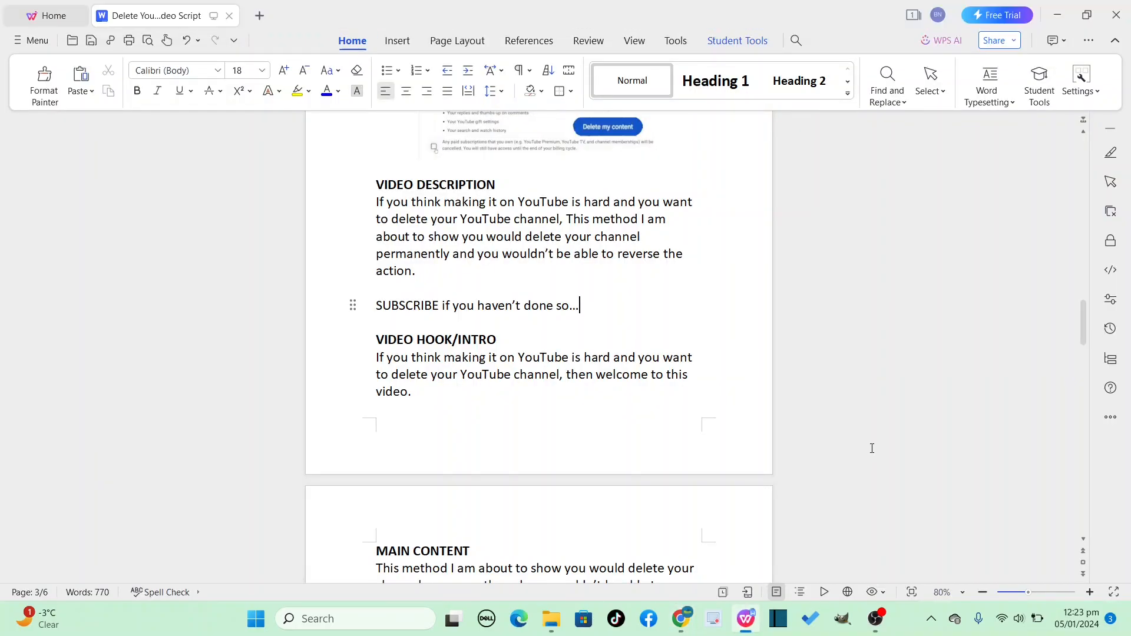
{"action": "scroll", "coordinate": [872, 448], "scroll_direction": "up", "scroll_amount": 15}
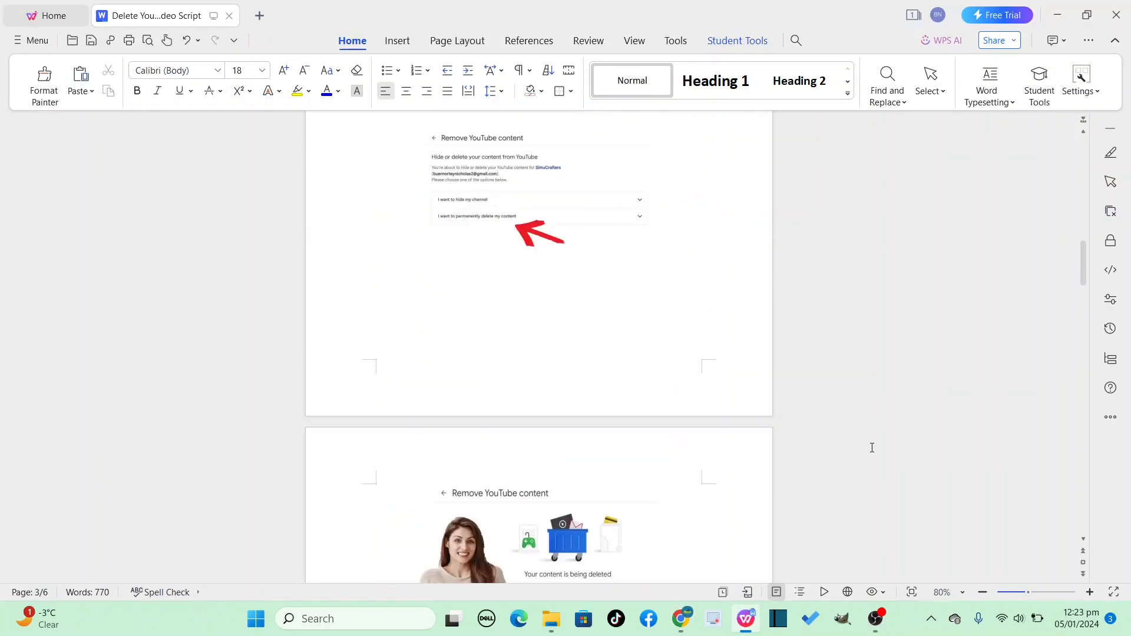
{"action": "scroll", "coordinate": [872, 448], "scroll_direction": "up", "scroll_amount": 12}
{"action": "scroll", "coordinate": [572, 398], "scroll_direction": "down", "scroll_amount": 2}
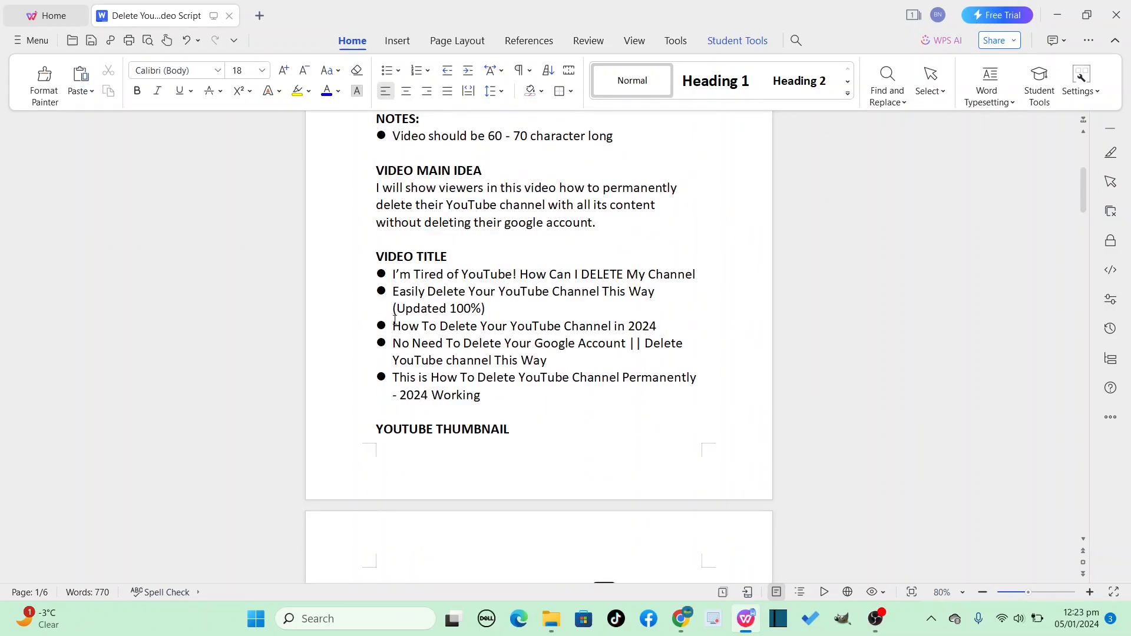